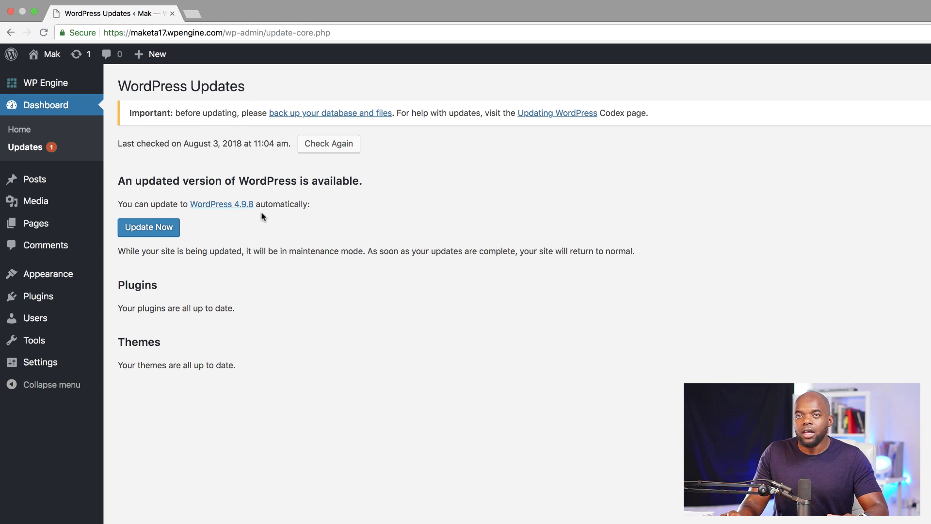
Step: Update WordPress to version 4.9.8 and look through its What's New page
{"action": "left_click", "coordinate": [157, 229]}
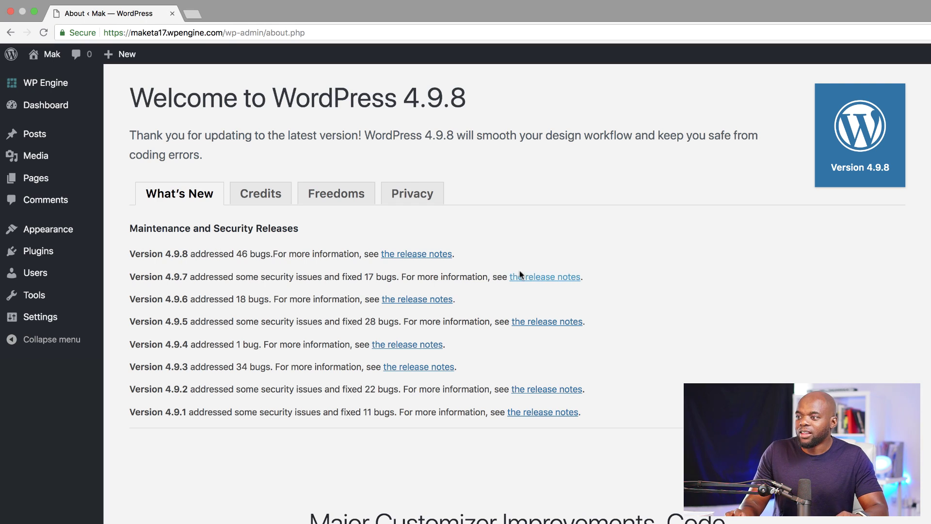
{"action": "scroll", "coordinate": [885, 430], "scroll_direction": "down", "scroll_amount": 15}
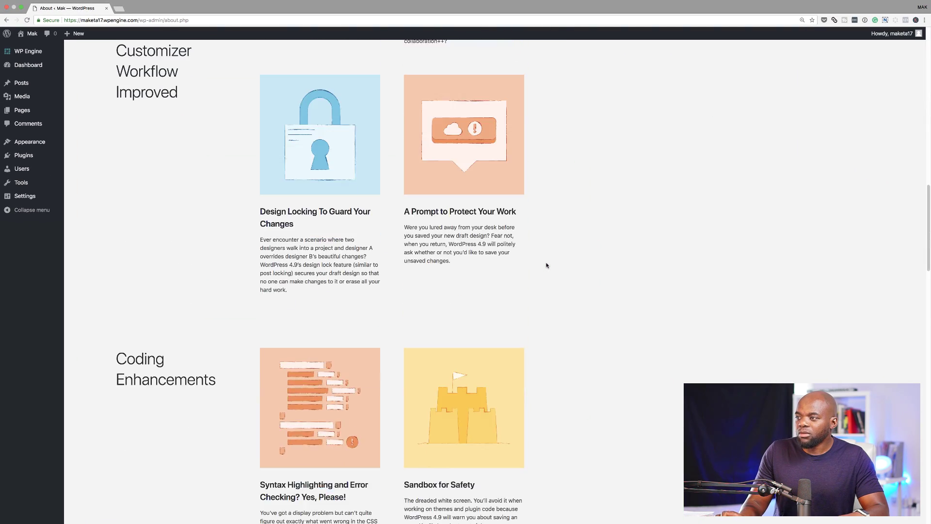
{"action": "scroll", "coordinate": [547, 265], "scroll_direction": "down", "scroll_amount": 20}
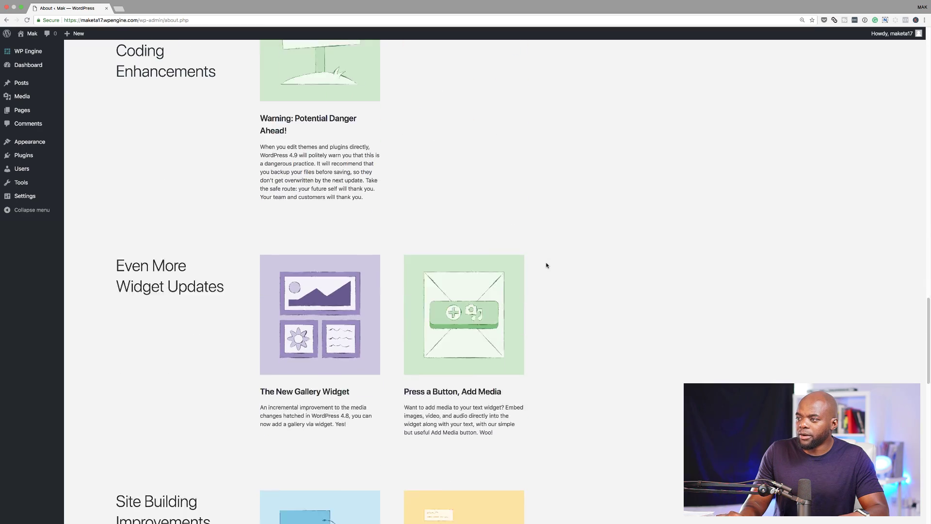
{"action": "scroll", "coordinate": [547, 265], "scroll_direction": "down", "scroll_amount": 3}
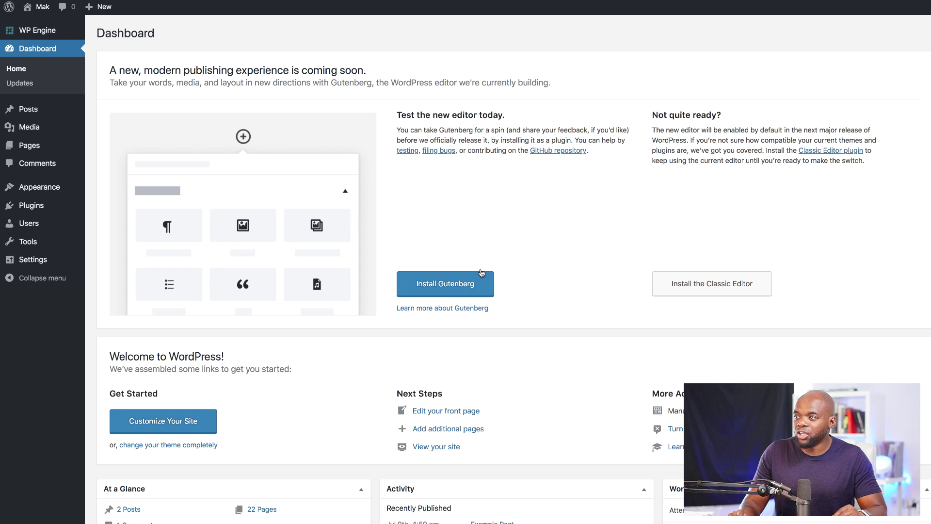
Step: Install Gutenberg from the dashboard and look through its demo post
{"action": "left_click", "coordinate": [450, 287]}
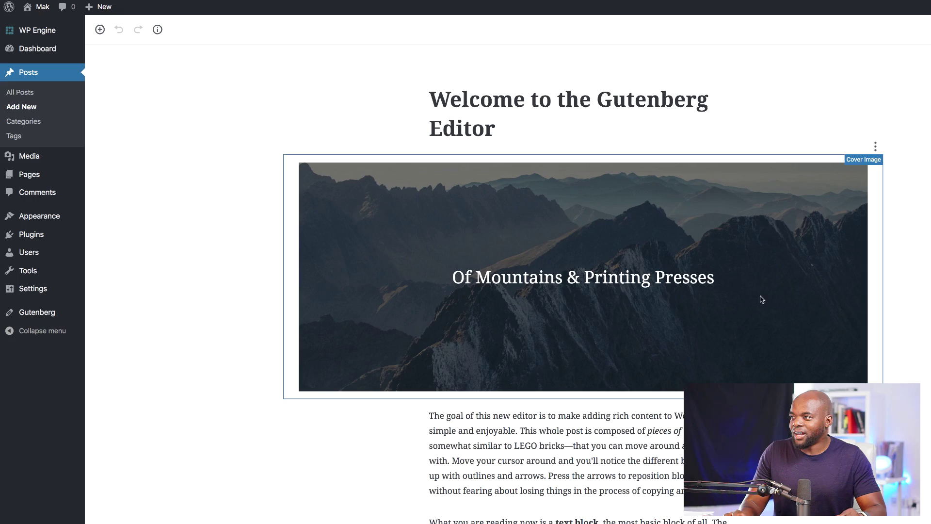
{"action": "scroll", "coordinate": [582, 283], "scroll_direction": "down", "scroll_amount": 10}
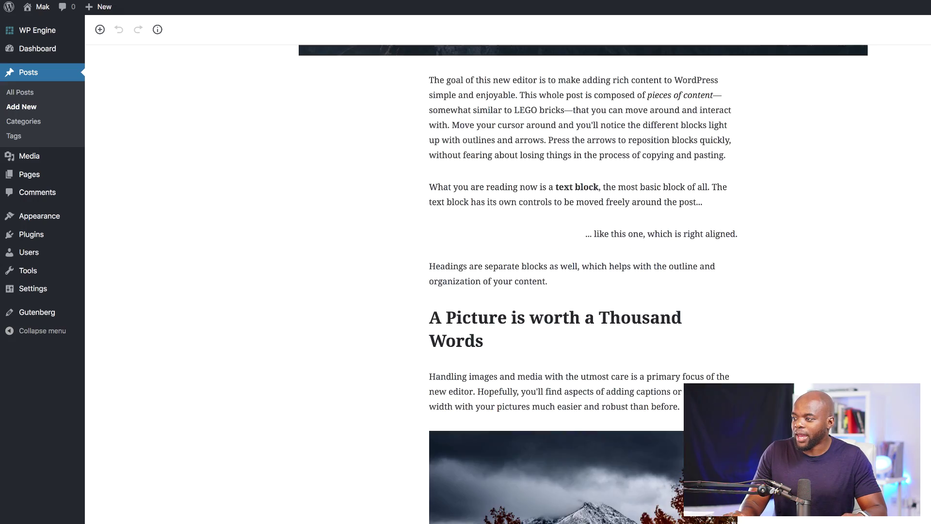
{"action": "scroll", "coordinate": [582, 284], "scroll_direction": "down", "scroll_amount": 5}
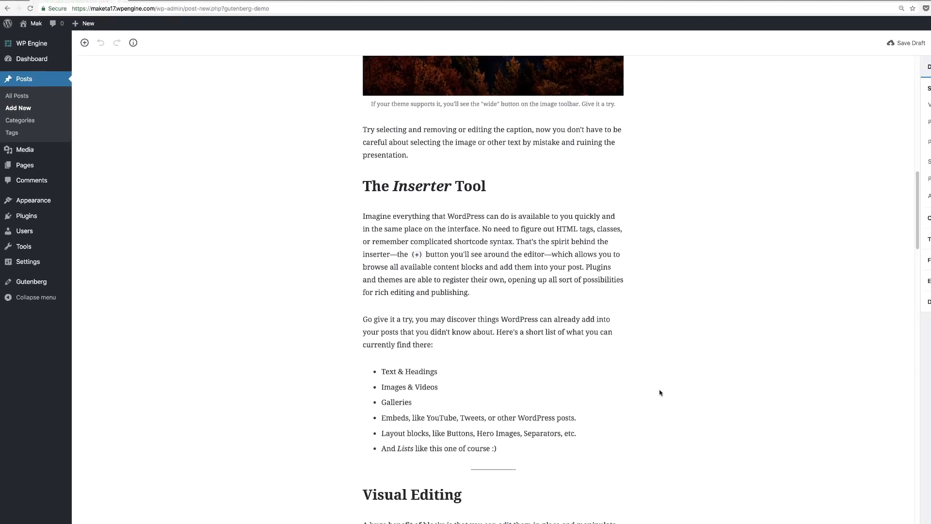
{"action": "scroll", "coordinate": [587, 362], "scroll_direction": "down", "scroll_amount": 13}
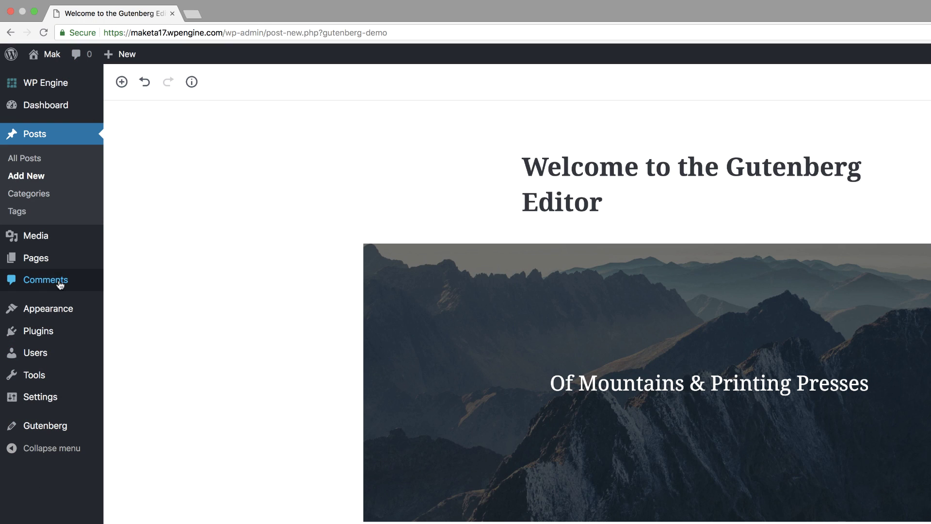
Step: Browse the blocks available for insertion, including the Common Blocks and Layout Elements categories, without adding any
{"action": "left_click", "coordinate": [123, 83]}
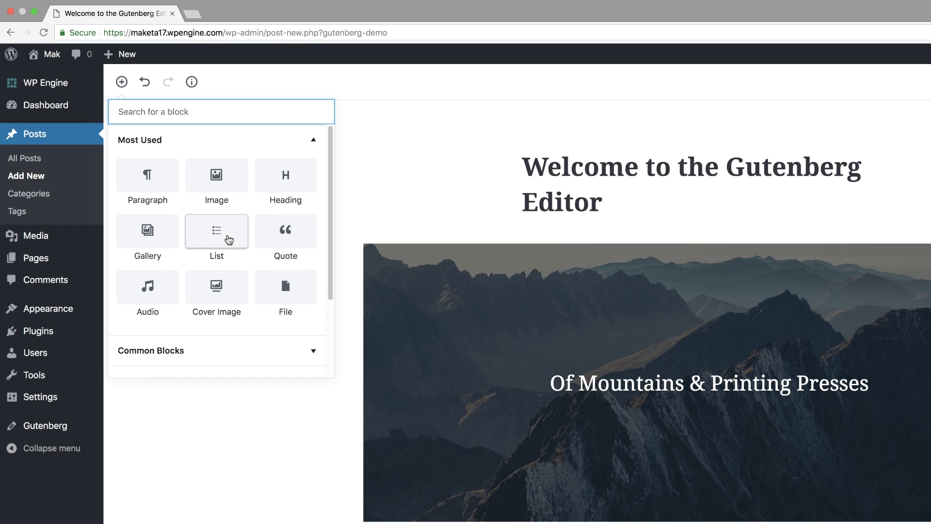
{"action": "scroll", "coordinate": [238, 296], "scroll_direction": "down", "scroll_amount": 5}
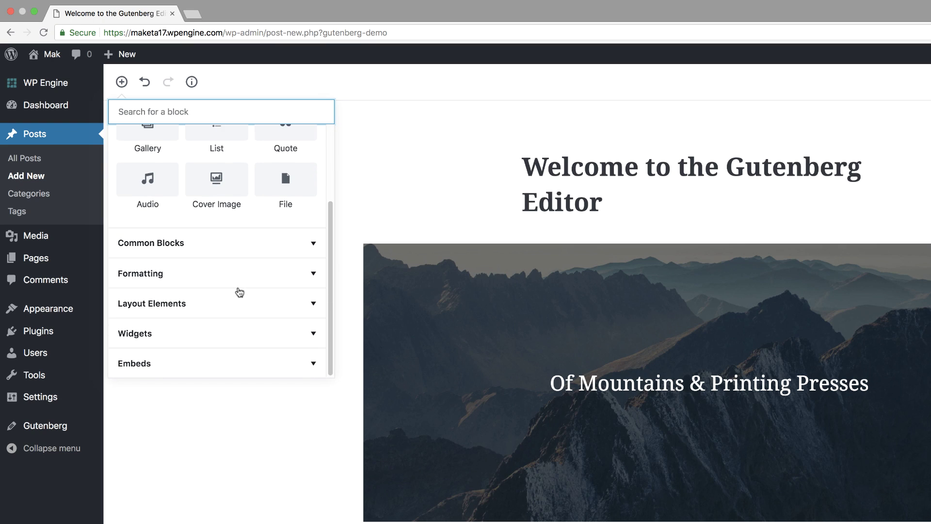
{"action": "left_click", "coordinate": [176, 245]}
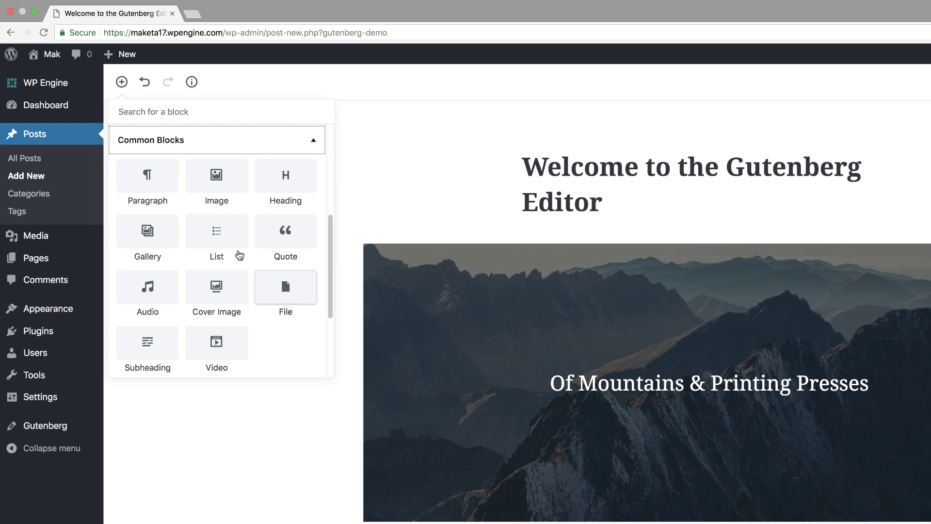
{"action": "scroll", "coordinate": [298, 322], "scroll_direction": "down", "scroll_amount": 6}
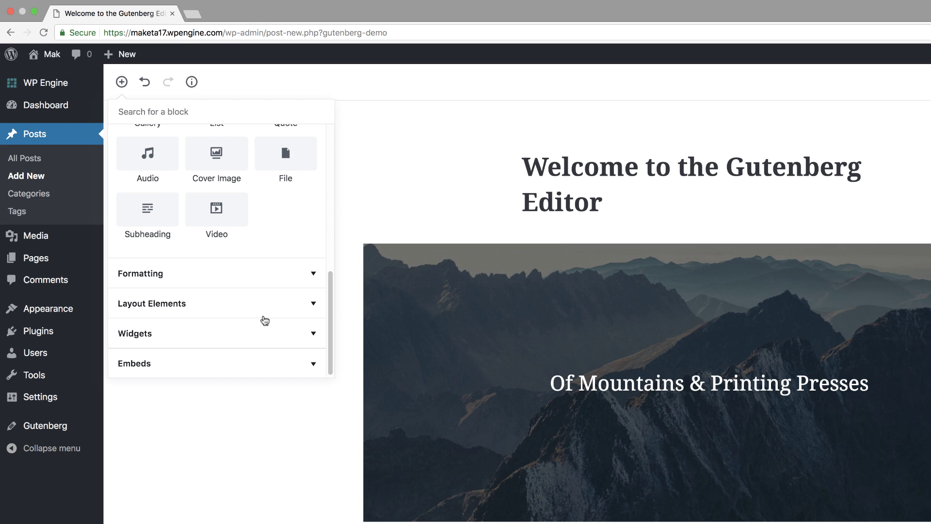
{"action": "left_click", "coordinate": [177, 305]}
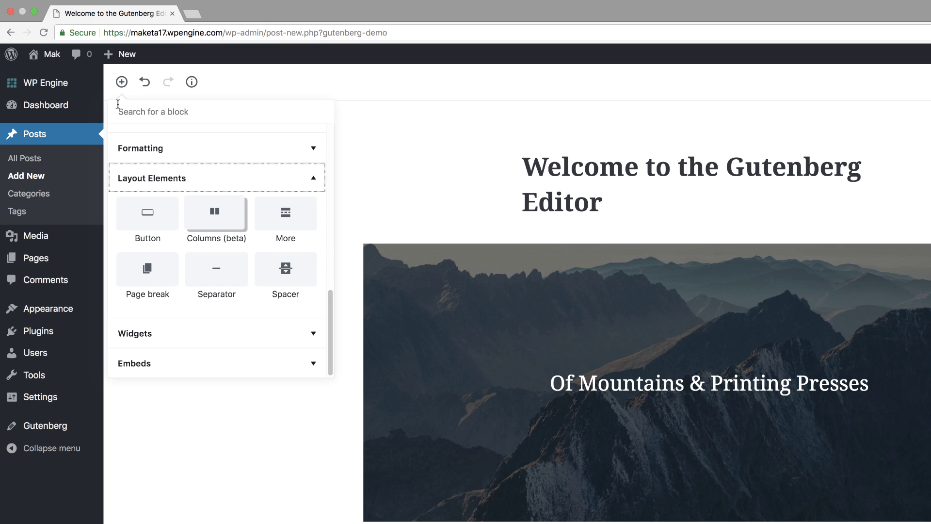
{"action": "left_click", "coordinate": [393, 159]}
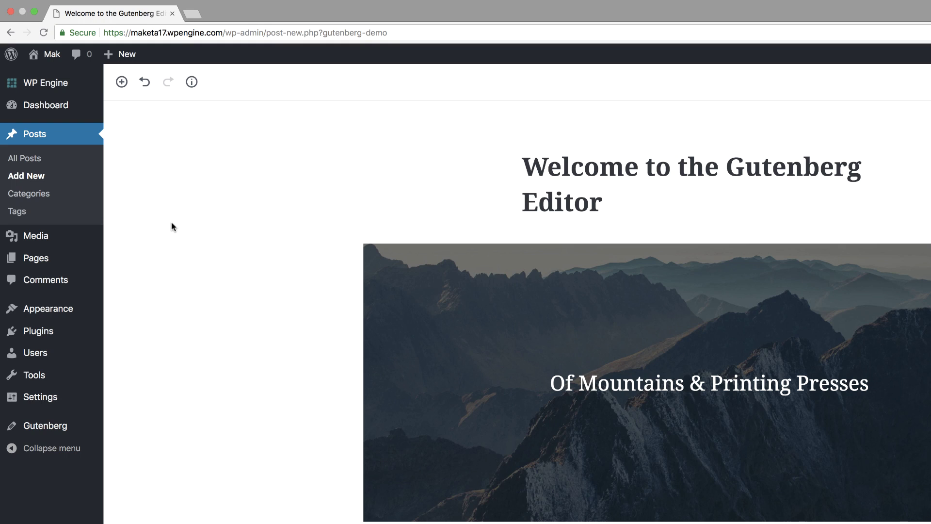
Step: View the demo post's content statistics and document outline, and close them
{"action": "left_click", "coordinate": [193, 83]}
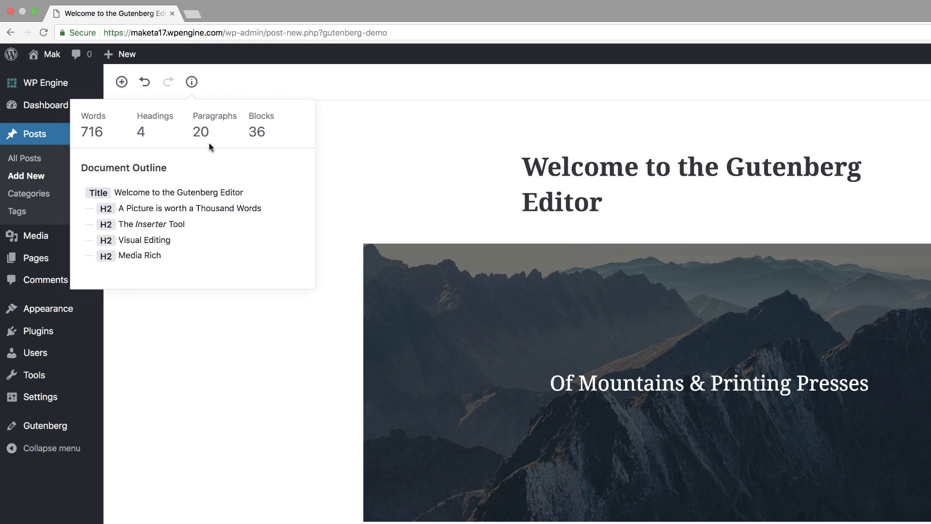
{"action": "left_click", "coordinate": [230, 85]}
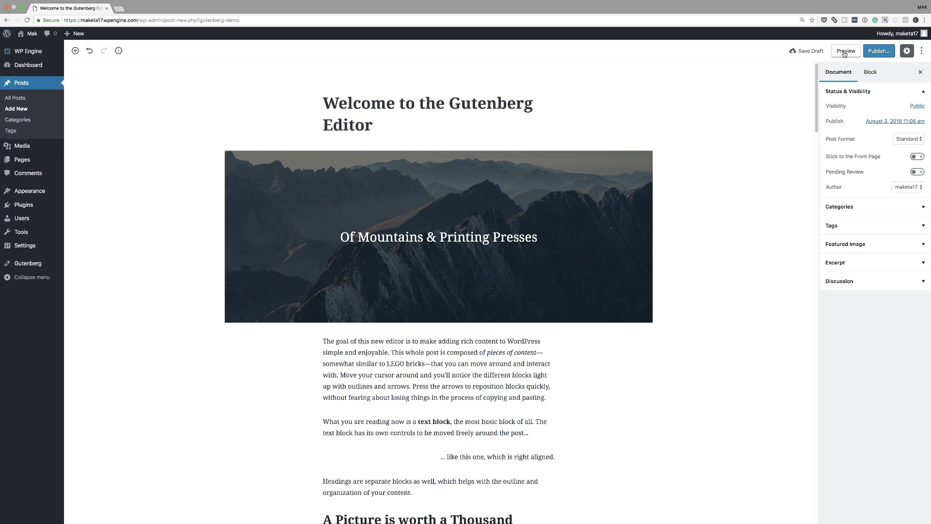
Step: Preview the demo post in a new browser tab, review the rendered page, and return to the editor
{"action": "left_click", "coordinate": [845, 51]}
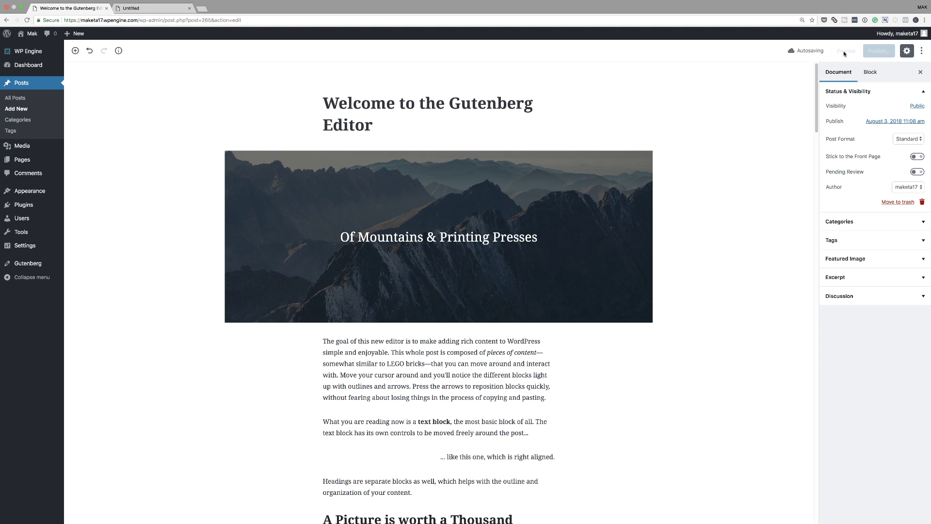
{"action": "left_click", "coordinate": [156, 10]}
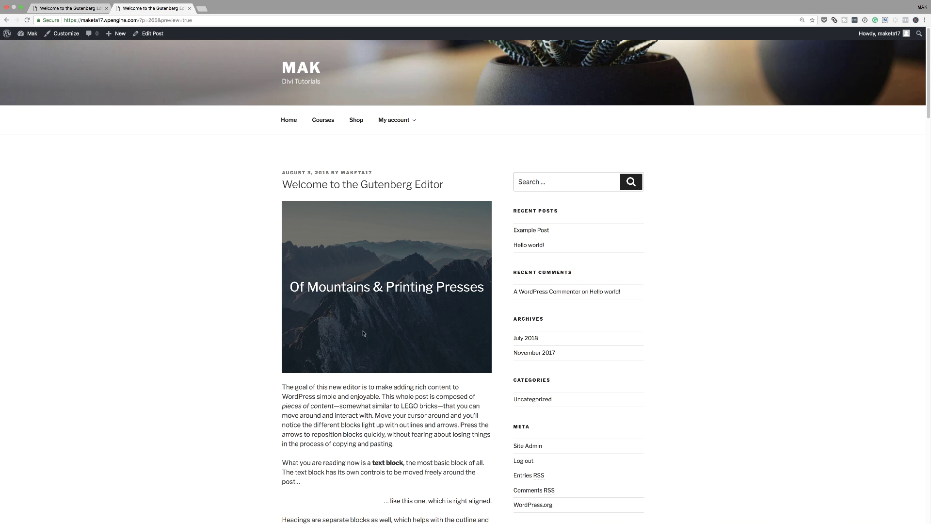
{"action": "scroll", "coordinate": [456, 389], "scroll_direction": "down", "scroll_amount": 20}
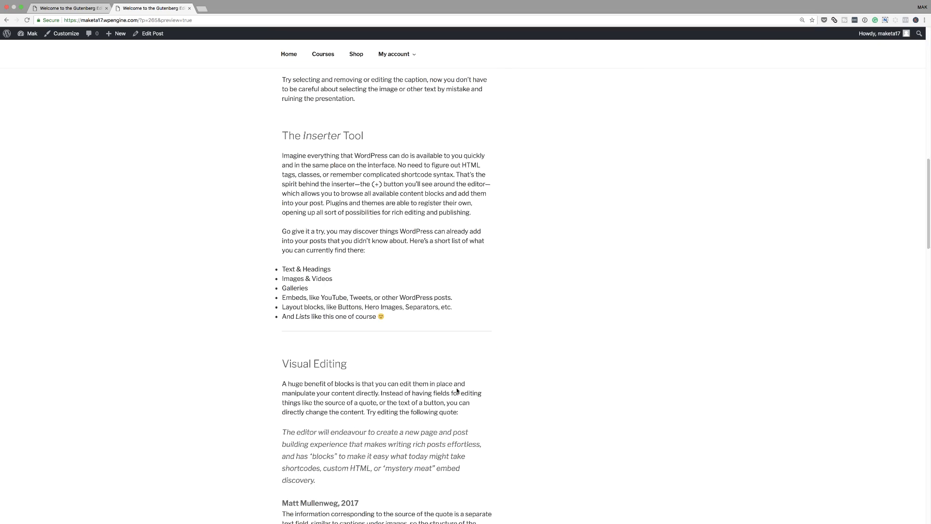
{"action": "scroll", "coordinate": [456, 388], "scroll_direction": "up", "scroll_amount": 20}
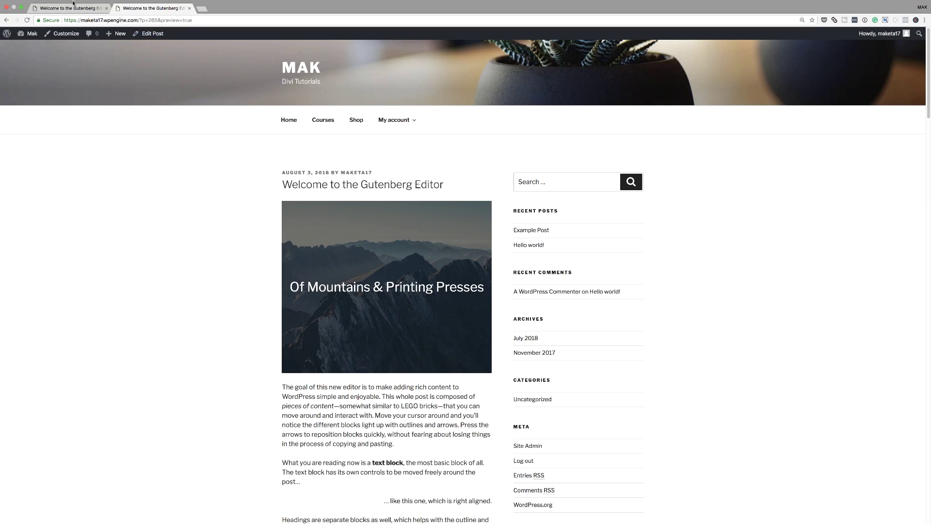
{"action": "left_click", "coordinate": [76, 11]}
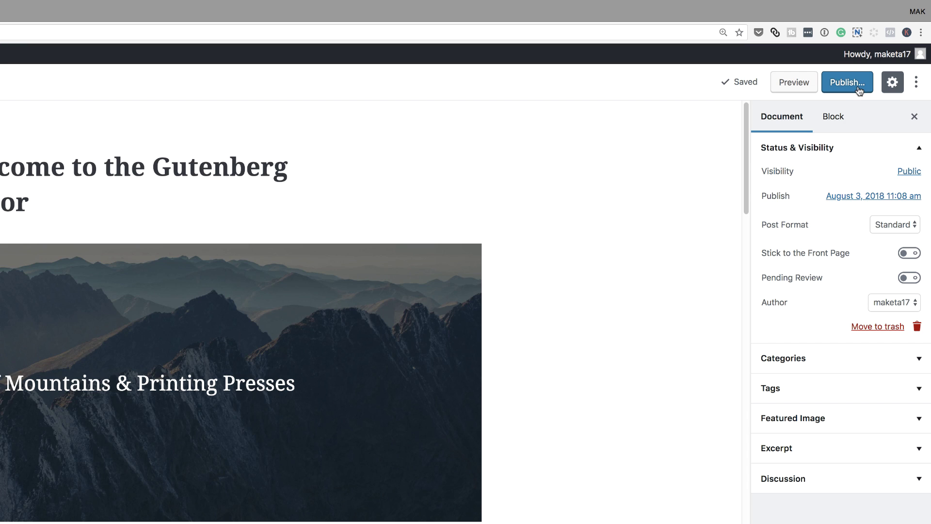
Step: Hide the post settings sidebar and bring it back
{"action": "left_click", "coordinate": [896, 86]}
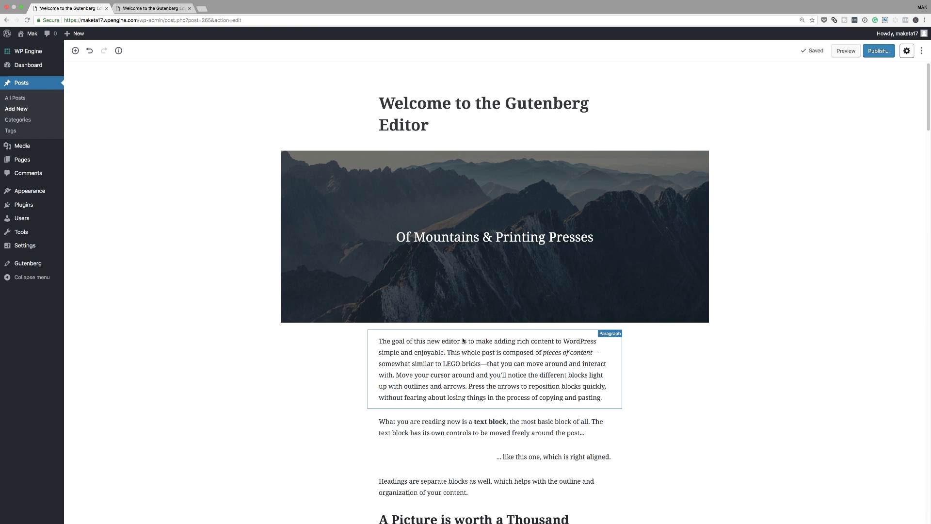
{"action": "left_click", "coordinate": [906, 51]}
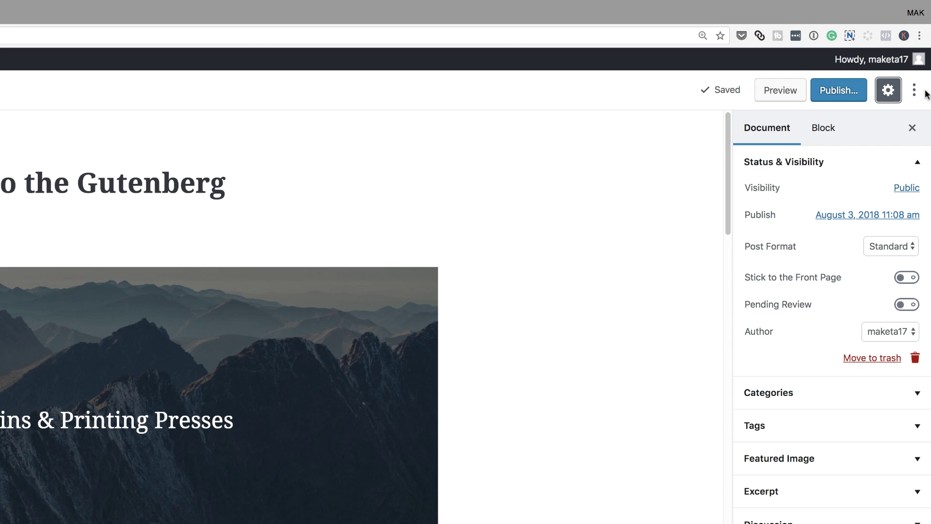
Step: Inspect the cover image block's markup in the Code Editor and return to the Visual Editor
{"action": "left_click", "coordinate": [915, 95]}
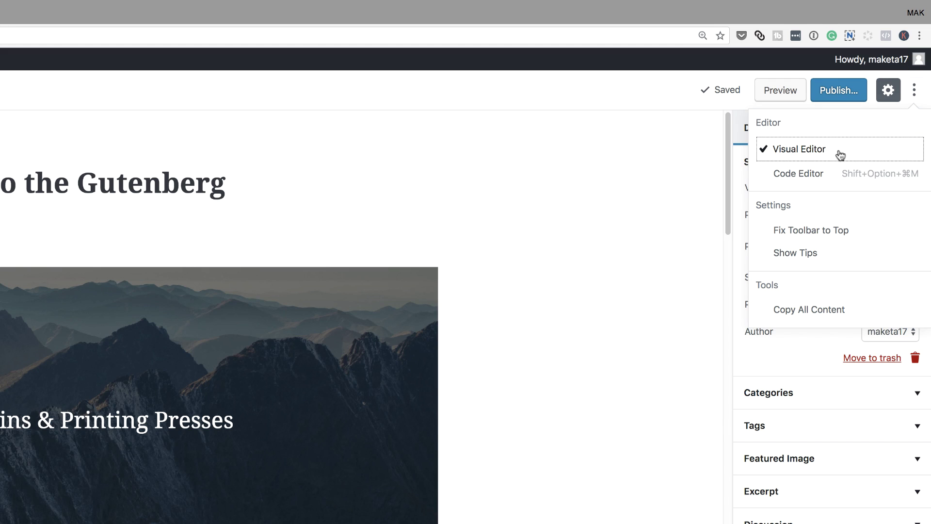
{"action": "left_click", "coordinate": [816, 176]}
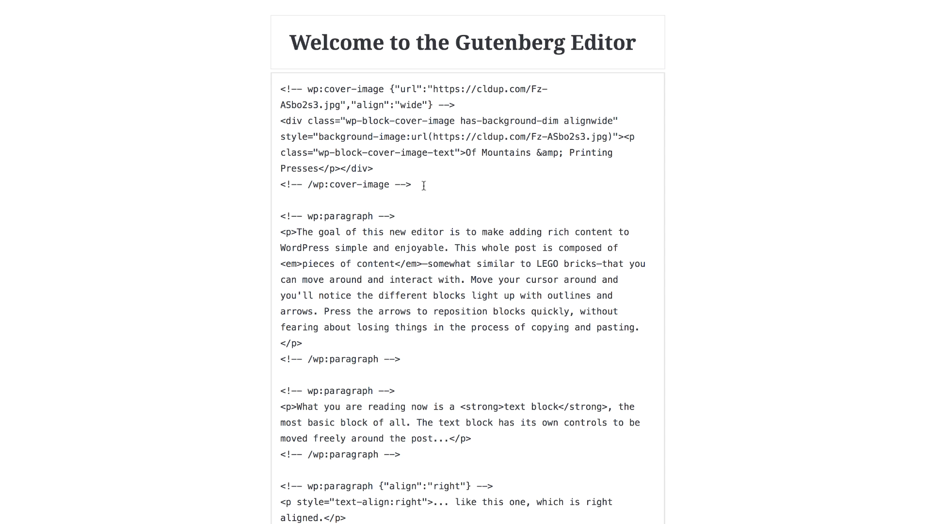
{"action": "left_click_drag", "start_coordinate": [434, 186], "coordinate": [269, 183]}
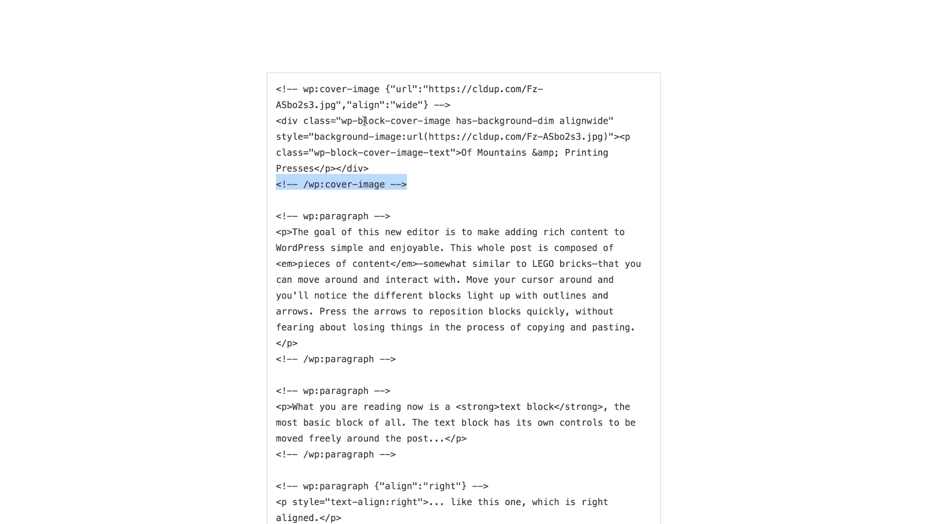
{"action": "left_click", "coordinate": [907, 81]}
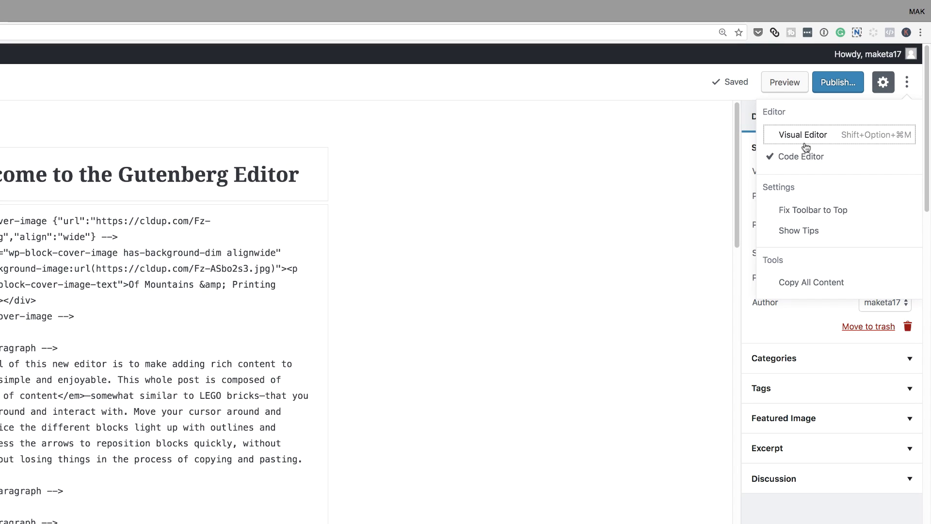
{"action": "left_click", "coordinate": [806, 139]}
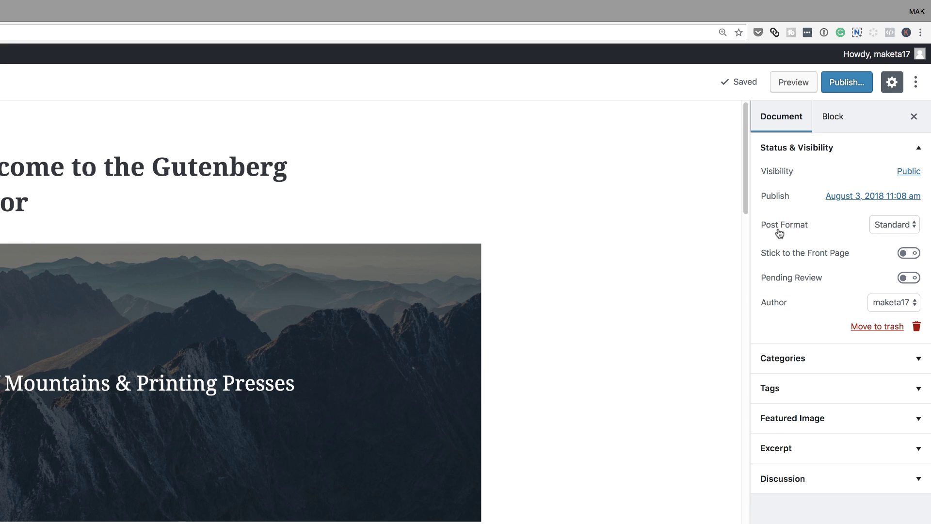
Step: Review the available Post Format and Author options of the post, keeping the current selections
{"action": "left_click", "coordinate": [888, 225]}
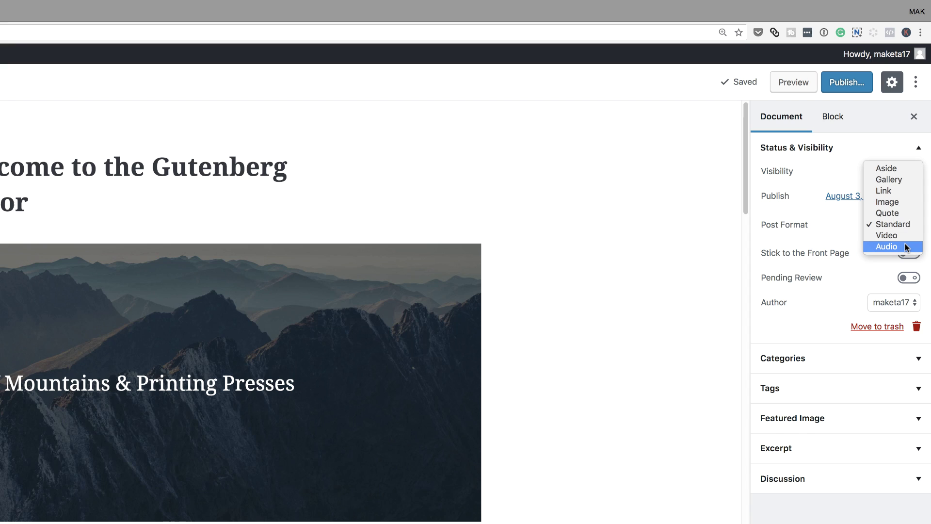
{"action": "left_click", "coordinate": [840, 225]}
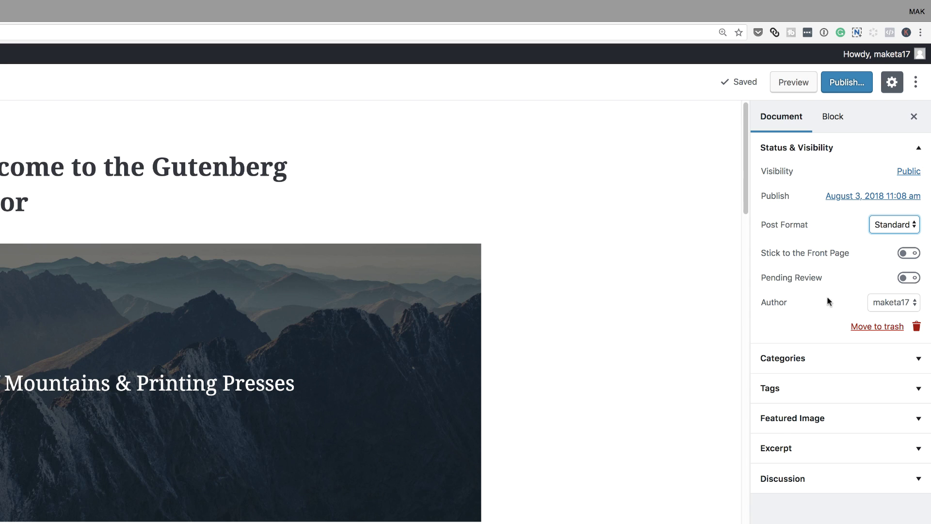
{"action": "left_click", "coordinate": [909, 306]}
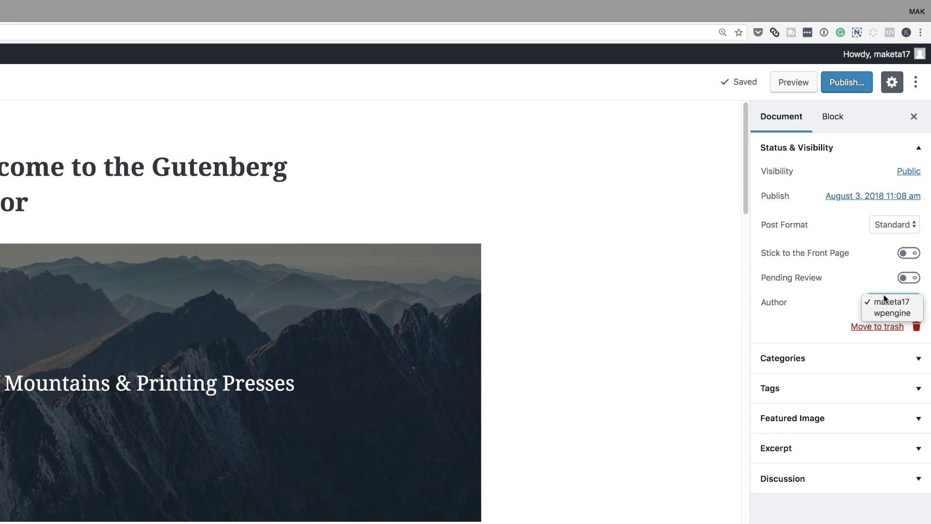
{"action": "left_click", "coordinate": [817, 317]}
Step: Expand the post's Categories, Tags, Featured Image, Excerpt and Discussion settings to review them
{"action": "left_click", "coordinate": [803, 362]}
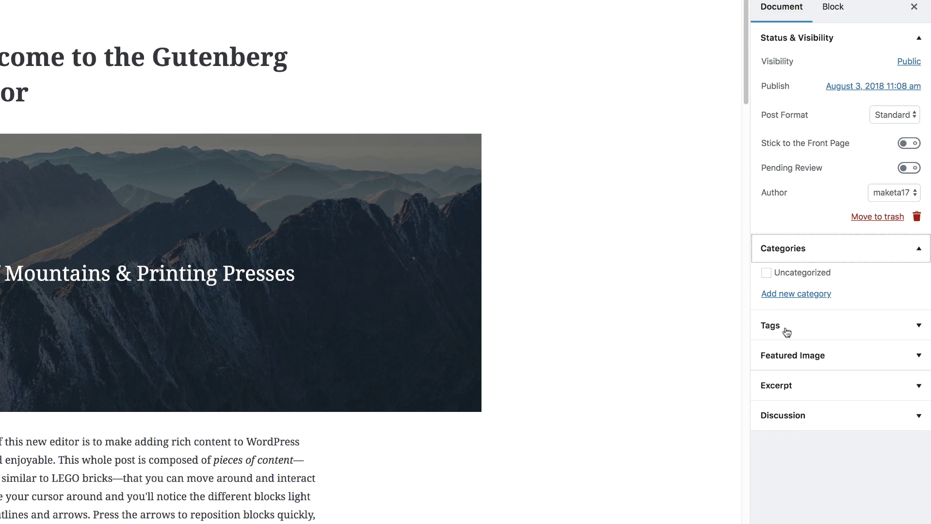
{"action": "left_click", "coordinate": [787, 330]}
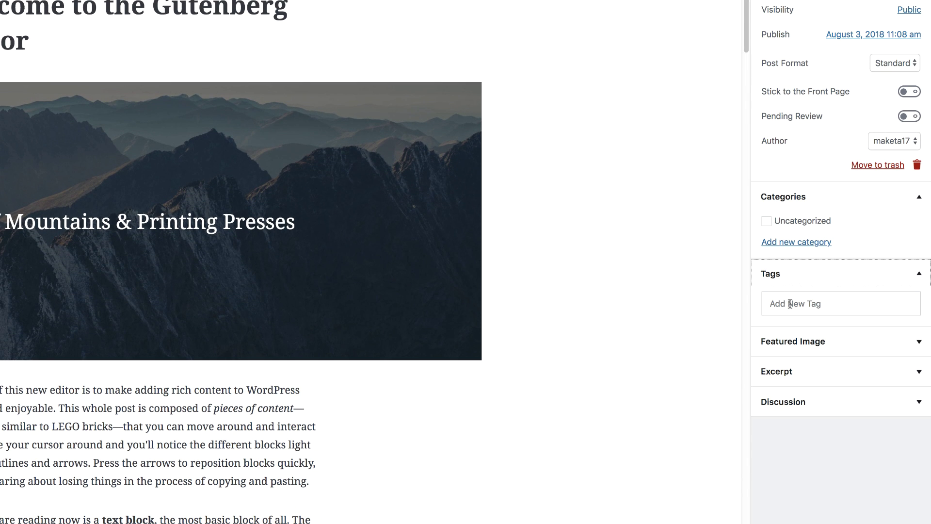
{"action": "left_click", "coordinate": [791, 344]}
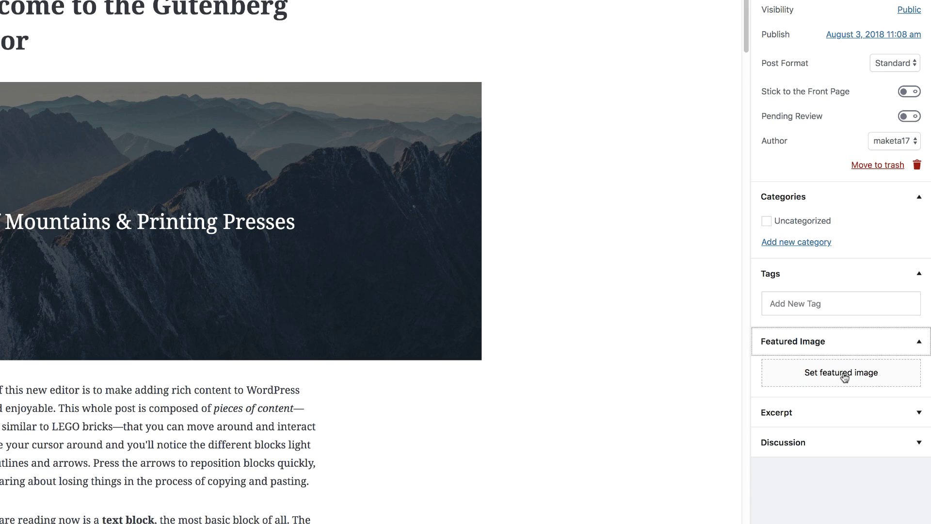
{"action": "left_click", "coordinate": [793, 413]}
{"action": "left_click", "coordinate": [814, 450]}
{"action": "scroll", "coordinate": [835, 456], "scroll_direction": "down", "scroll_amount": 2}
{"action": "scroll", "coordinate": [849, 462], "scroll_direction": "down", "scroll_amount": 2}
{"action": "left_click", "coordinate": [799, 386]}
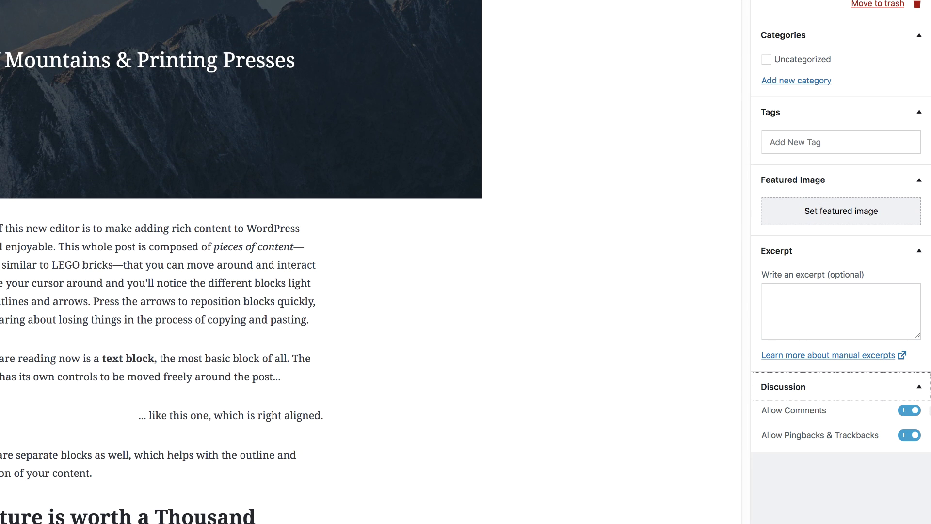
Step: Leave the Gutenberg demo post and create a new blank page
{"action": "left_click", "coordinate": [717, 278]}
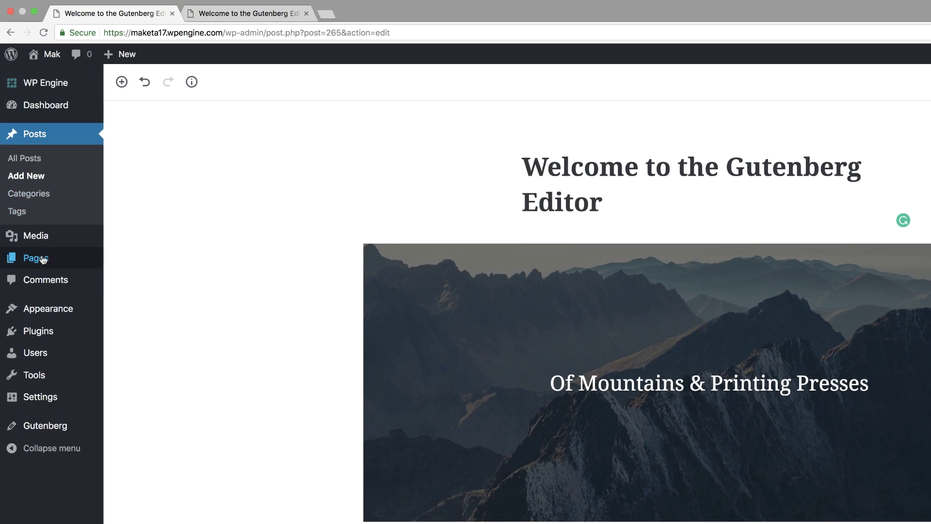
{"action": "mouse_move", "coordinate": [42, 260]}
{"action": "left_click", "coordinate": [138, 279]}
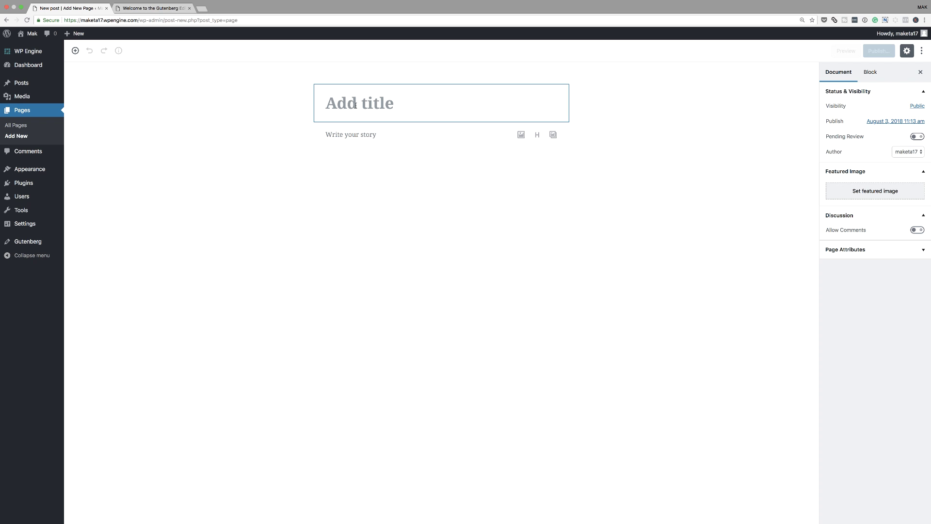
Step: Copy "Lorem ipsum dolor sit amet" from lorem2.com in a new browser tab and paste it as the page title
{"action": "left_click", "coordinate": [201, 9]}
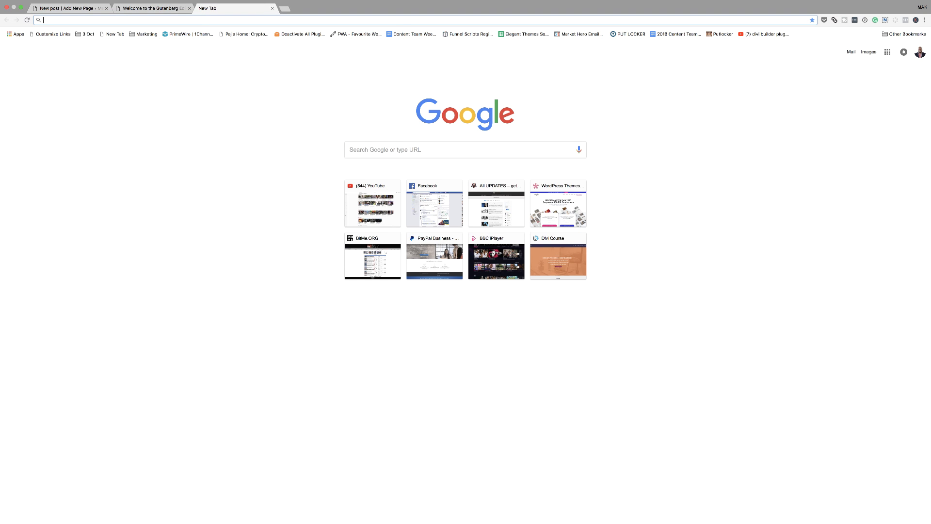
{"action": "type", "text": "lorem"}
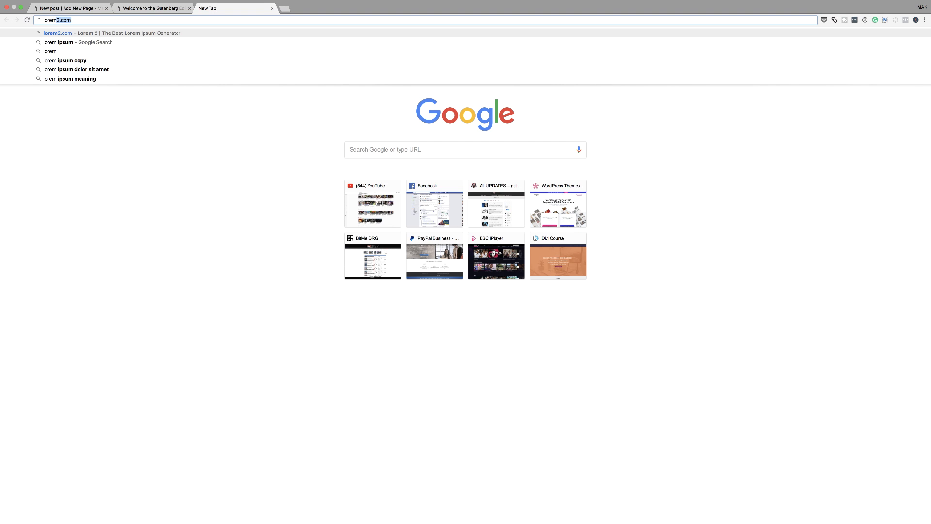
{"action": "key", "text": "Return"}
{"action": "left_click_drag", "start_coordinate": [399, 109], "coordinate": [475, 109]}
{"action": "key", "text": "ctrl+c"}
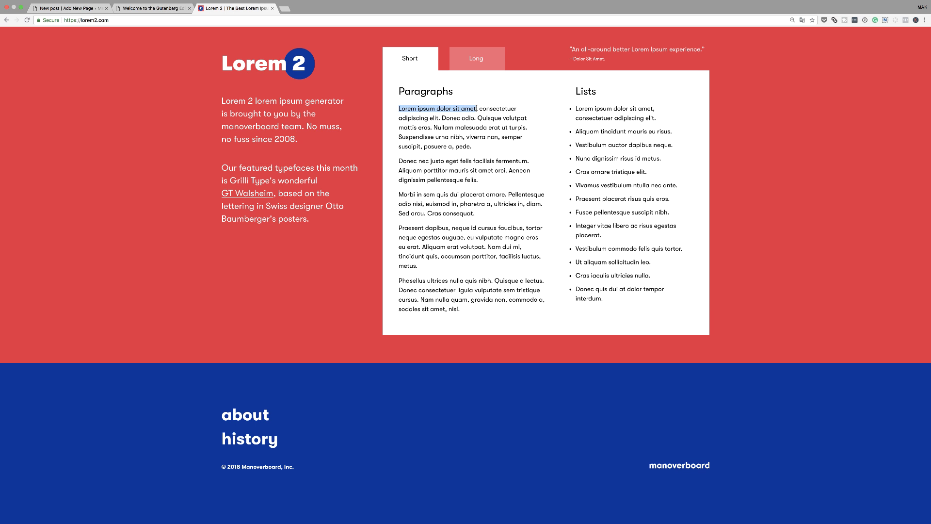
{"action": "left_click", "coordinate": [94, 10]}
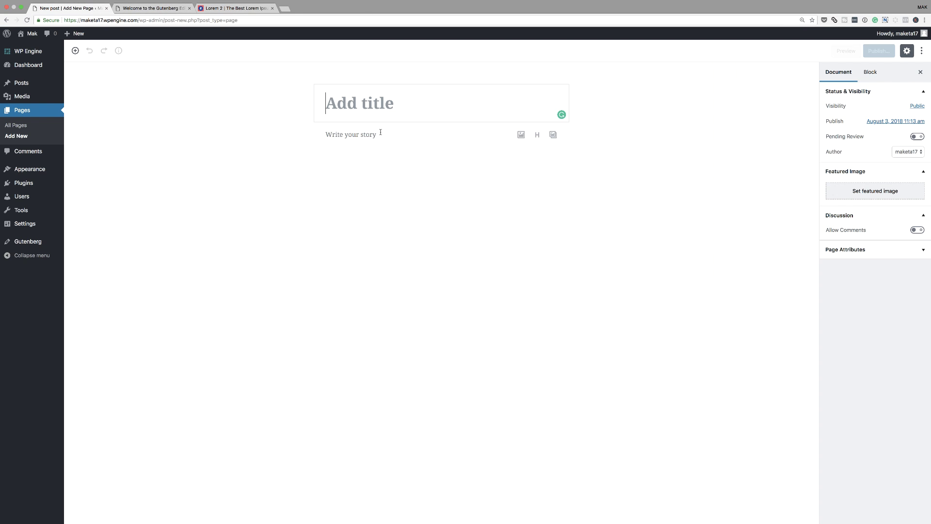
{"action": "key", "text": "ctrl+v"}
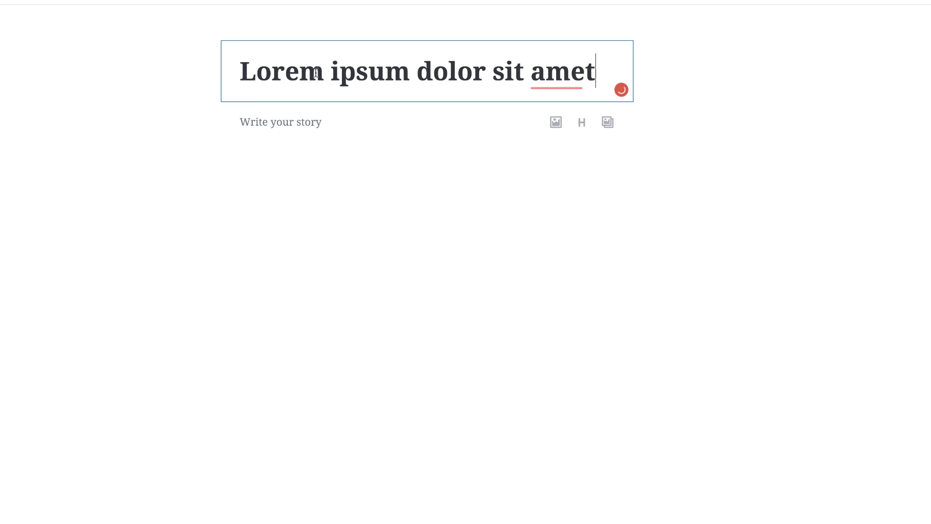
Step: Copy the whole short Paragraphs section from the Lorem 2 site and paste it into the page body below the title
{"action": "left_click", "coordinate": [298, 122]}
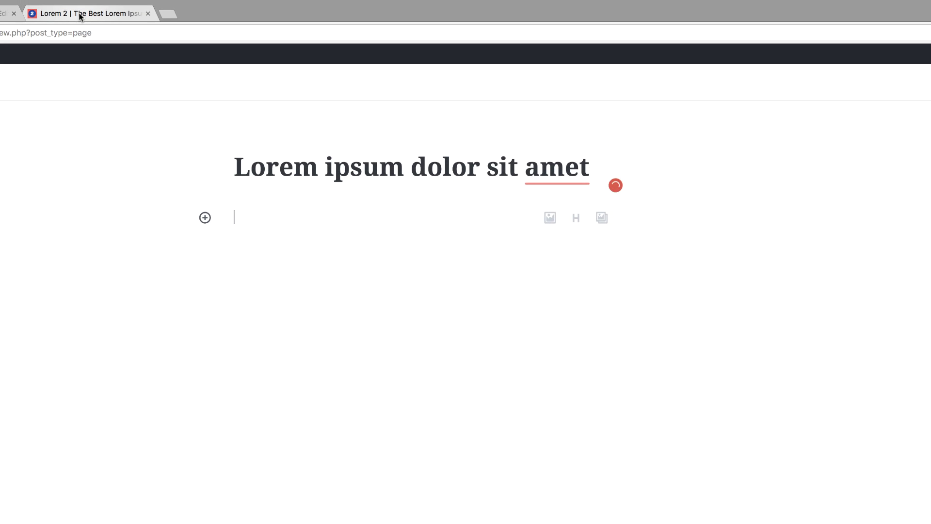
{"action": "left_click", "coordinate": [80, 16]}
{"action": "left_click", "coordinate": [353, 176]}
{"action": "left_click_drag", "start_coordinate": [353, 180], "coordinate": [526, 500]}
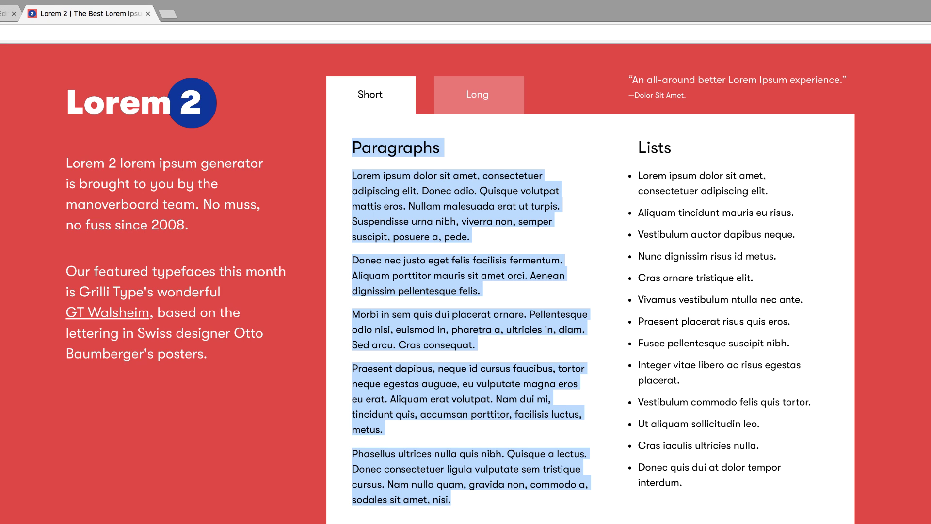
{"action": "key", "text": "ctrl+shift+Tab"}
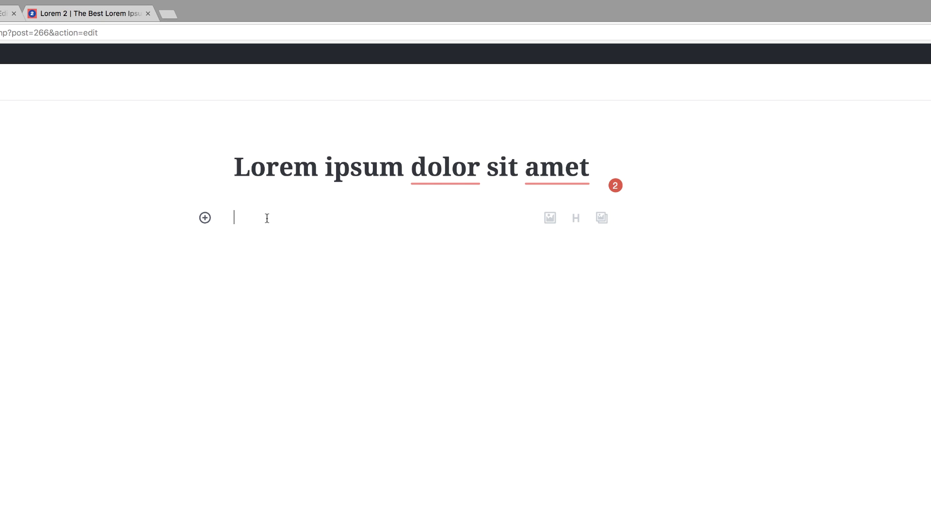
{"action": "key", "text": "ctrl+v"}
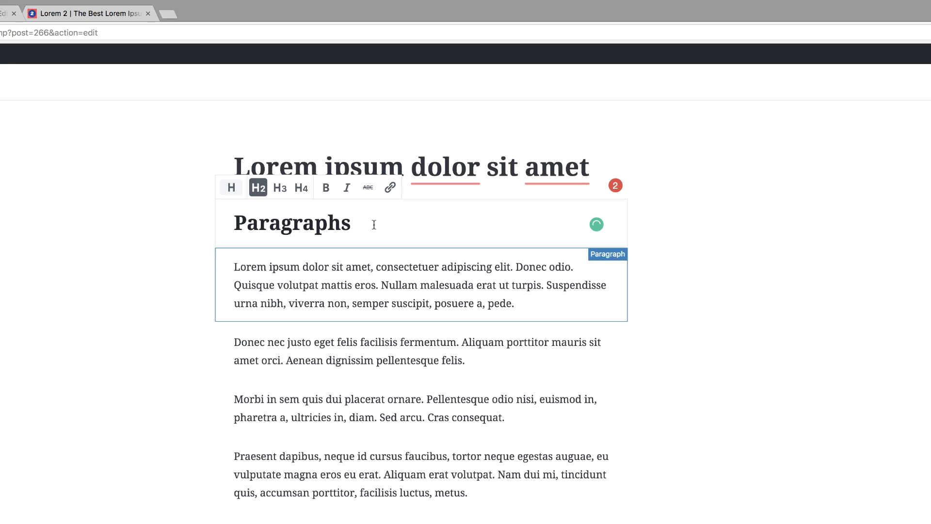
Step: Delete the pasted "Paragraphs" heading above the body text and deselect the blocks
{"action": "left_click", "coordinate": [358, 225]}
{"action": "key", "text": "BackSpace"}
{"action": "key", "text": "BackSpace"}
{"action": "key", "text": "BackSpace"}
{"action": "key", "text": "BackSpace"}
{"action": "key", "text": "BackSpace"}
{"action": "key", "text": "BackSpace"}
{"action": "key", "text": "BackSpace"}
{"action": "key", "text": "BackSpace"}
{"action": "key", "text": "BackSpace"}
{"action": "key", "text": "BackSpace"}
{"action": "key", "text": "BackSpace"}
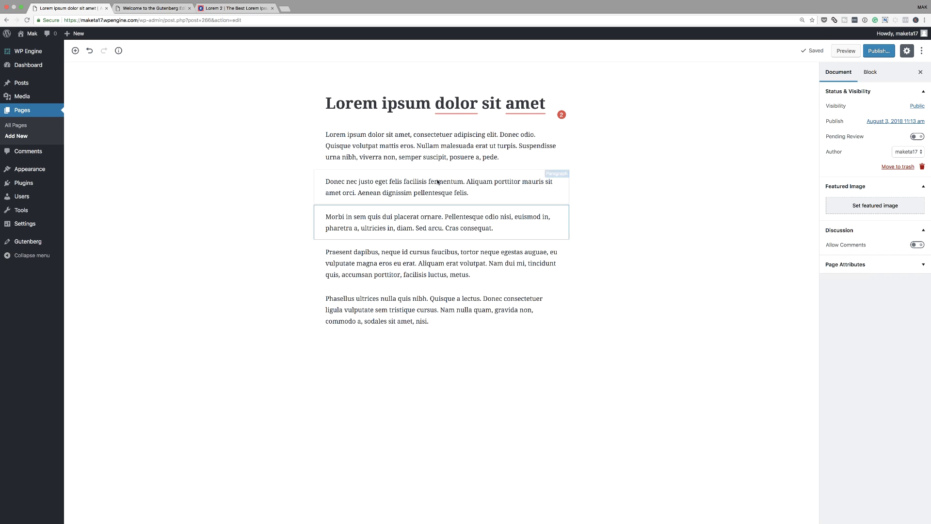
{"action": "left_click", "coordinate": [581, 174]}
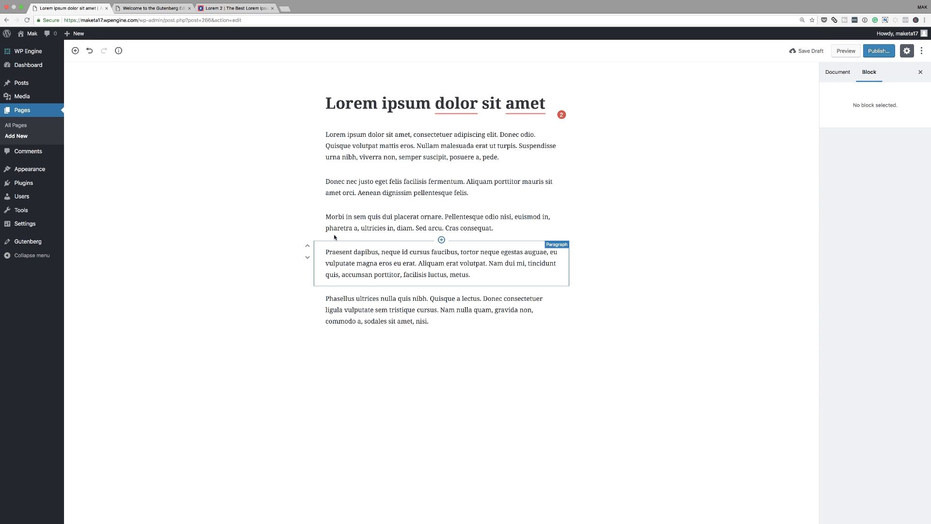
Step: Insert an image block after the last paragraph and fill it with duck-1463317_1280.jpg from the Media Library
{"action": "left_click", "coordinate": [76, 51]}
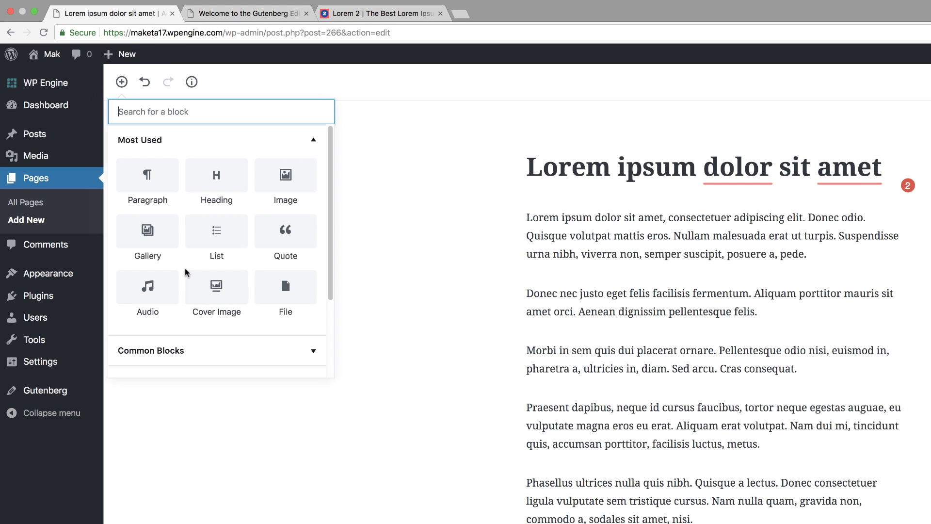
{"action": "left_click", "coordinate": [291, 182]}
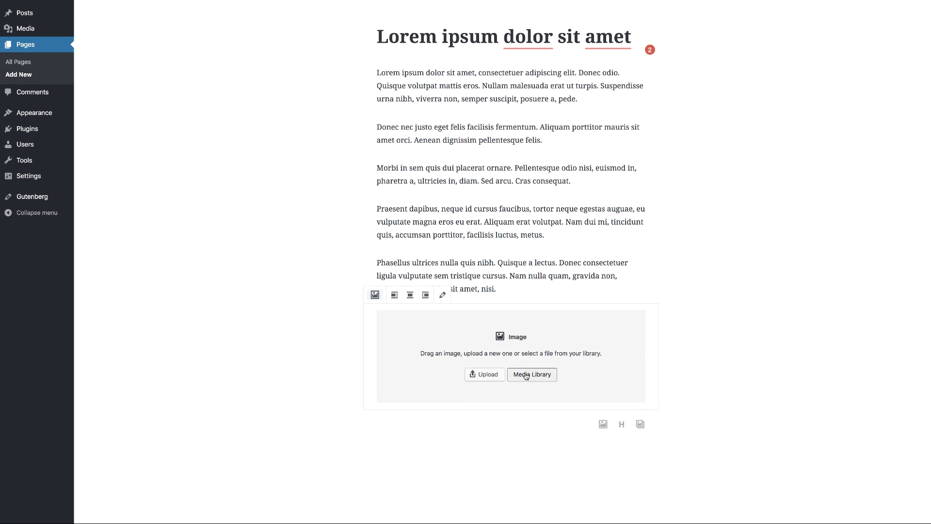
{"action": "left_click", "coordinate": [526, 376]}
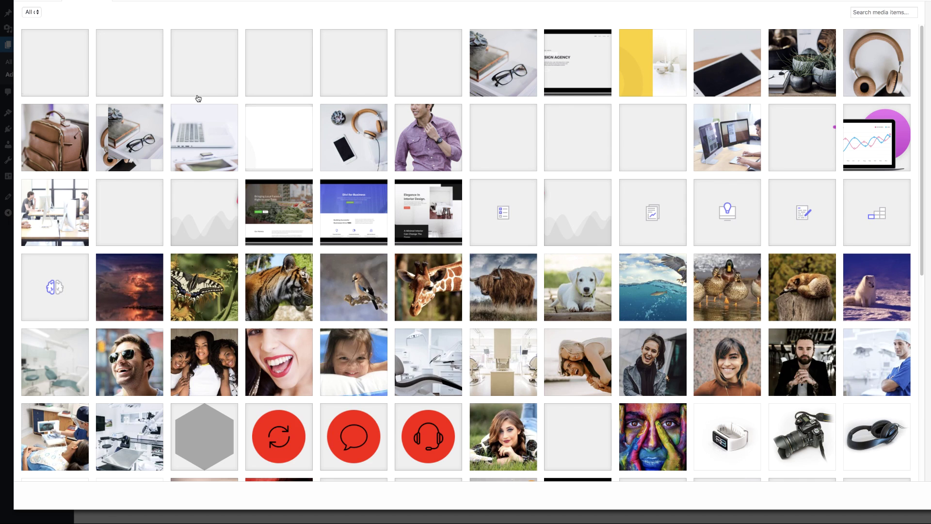
{"action": "left_click", "coordinate": [727, 291]}
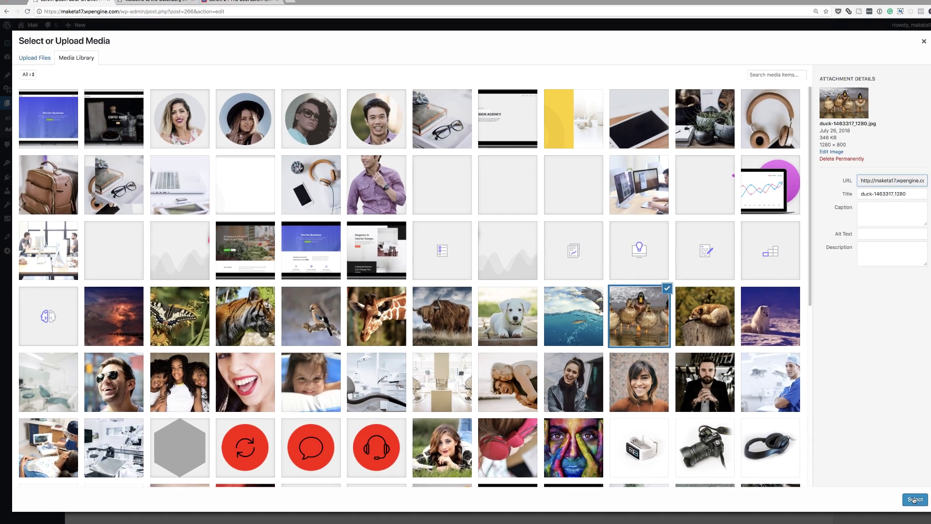
{"action": "left_click", "coordinate": [915, 500]}
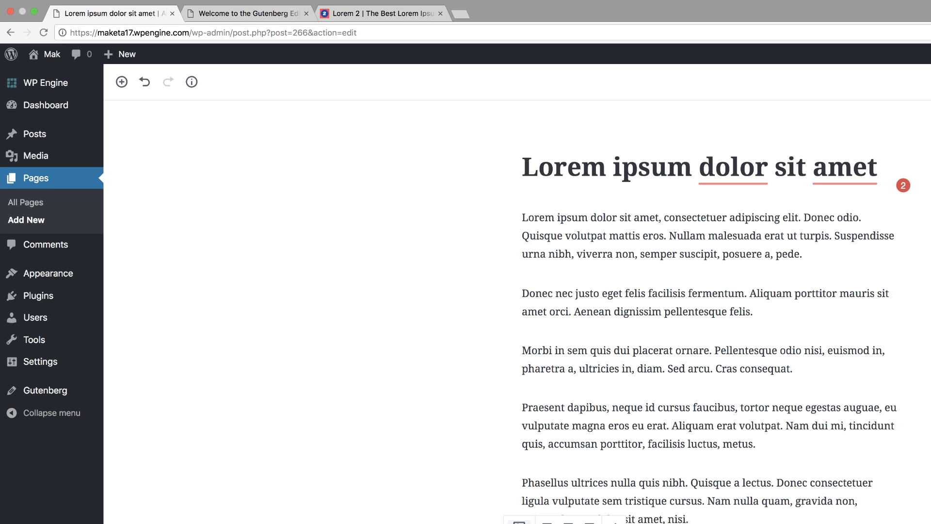
Step: Add a paragraph block below the duck image, paste the copied lorem ipsum paragraphs into it and delete their "Paragraphs" heading
{"action": "left_click", "coordinate": [122, 84]}
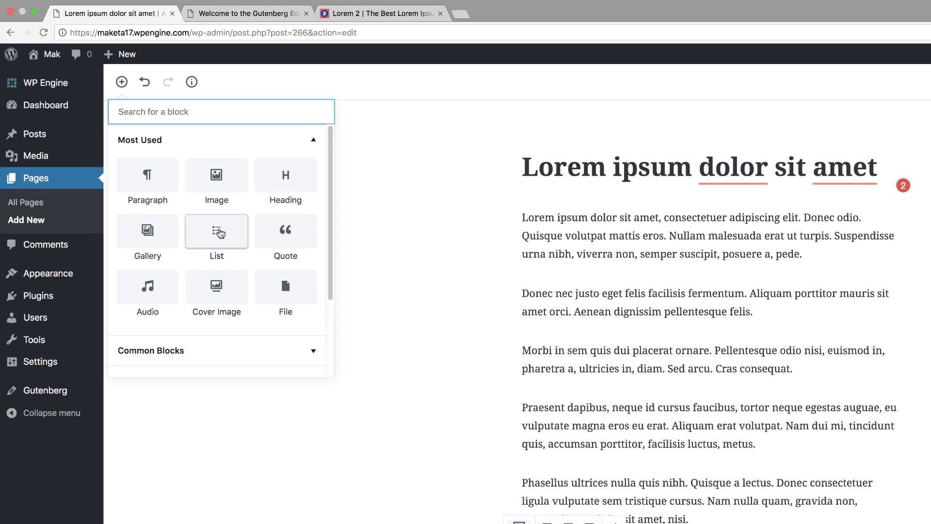
{"action": "left_click", "coordinate": [150, 179]}
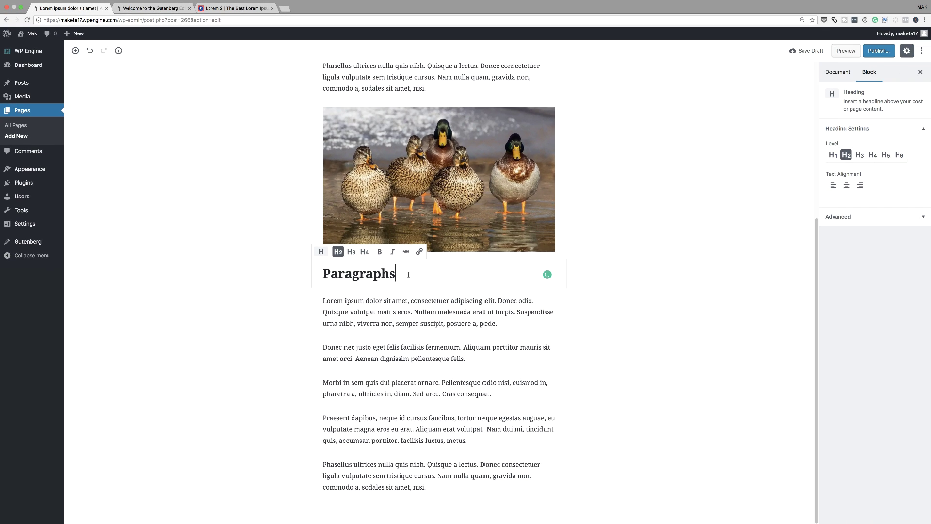
{"action": "key", "text": "BackSpace"}
{"action": "key", "text": "BackSpace"}
{"action": "key", "text": "BackSpace"}
{"action": "key", "text": "BackSpace"}
{"action": "key", "text": "BackSpace"}
{"action": "key", "text": "BackSpace"}
{"action": "key", "text": "BackSpace"}
{"action": "key", "text": "BackSpace"}
{"action": "key", "text": "BackSpace"}
{"action": "key", "text": "BackSpace"}
{"action": "key", "text": "BackSpace"}
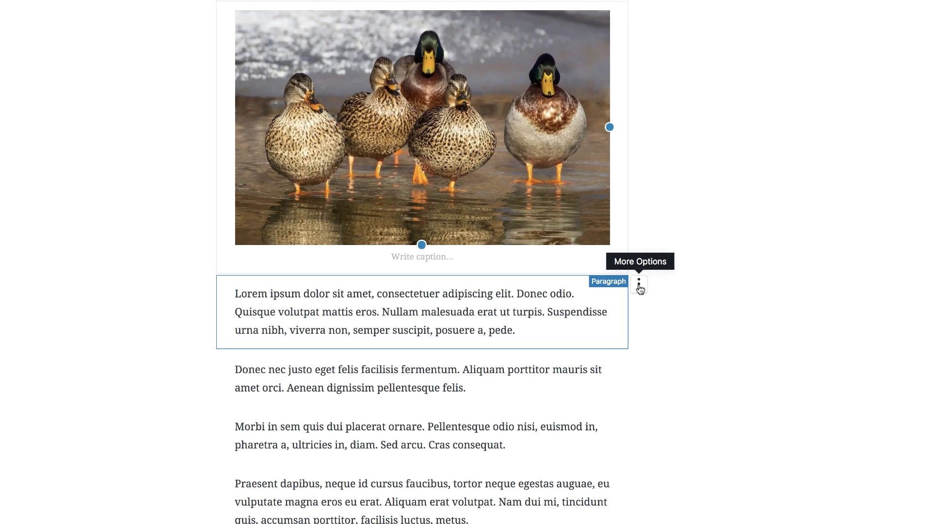
Step: Remove the paragraph block directly below the duck image
{"action": "left_click", "coordinate": [640, 288]}
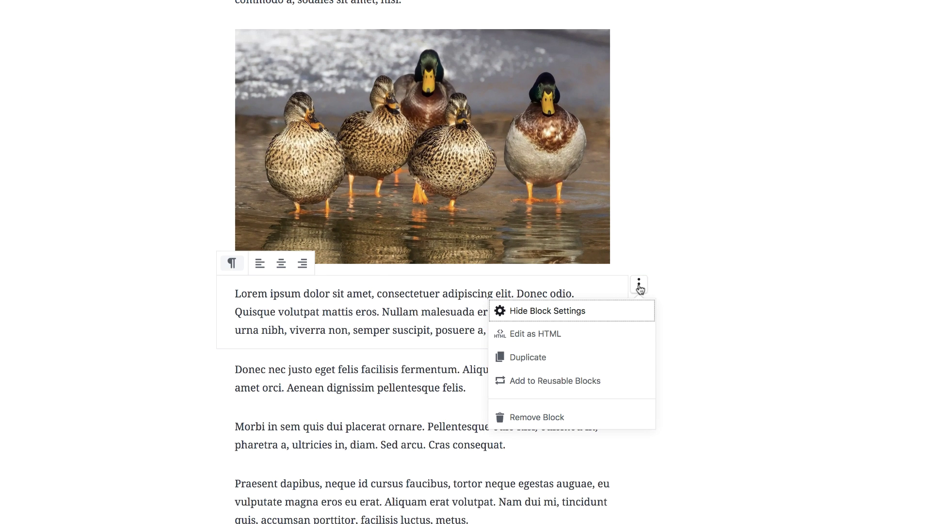
{"action": "left_click", "coordinate": [537, 418]}
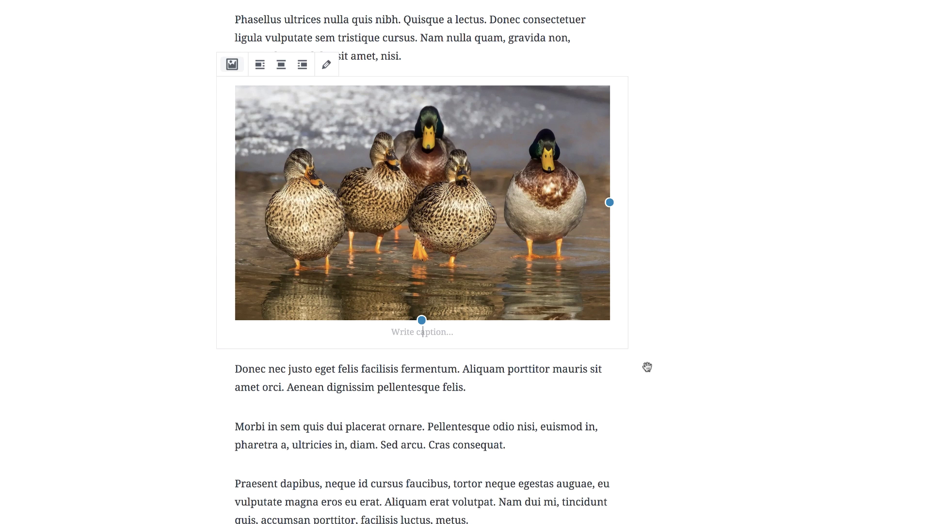
Step: Set the custom text size of the first paragraph under the title to 20
{"action": "scroll", "coordinate": [54, 297], "scroll_direction": "up", "scroll_amount": 5}
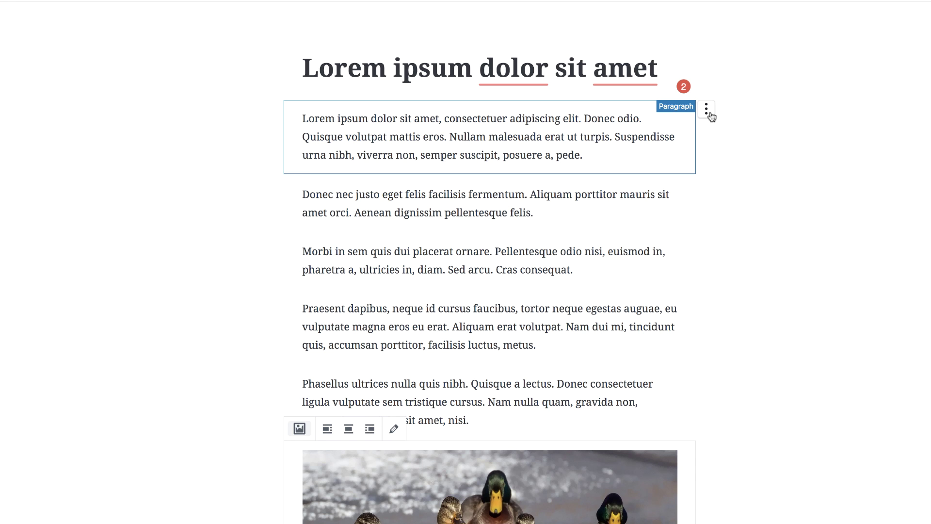
{"action": "left_click", "coordinate": [646, 126]}
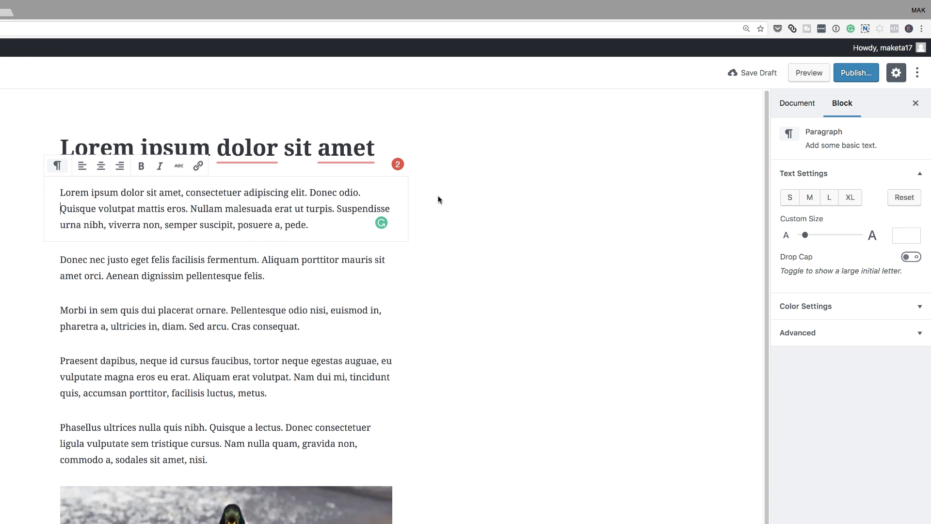
{"action": "mouse_move", "coordinate": [29, 219]}
{"action": "left_click_drag", "start_coordinate": [809, 237], "coordinate": [808, 238]}
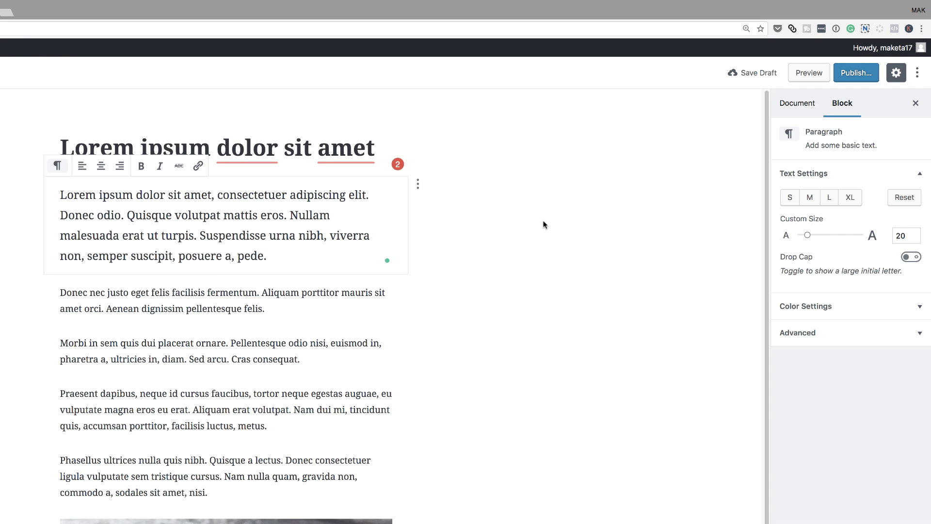
Step: Give the first paragraph a medium blue background and very light gray text
{"action": "left_click", "coordinate": [817, 308]}
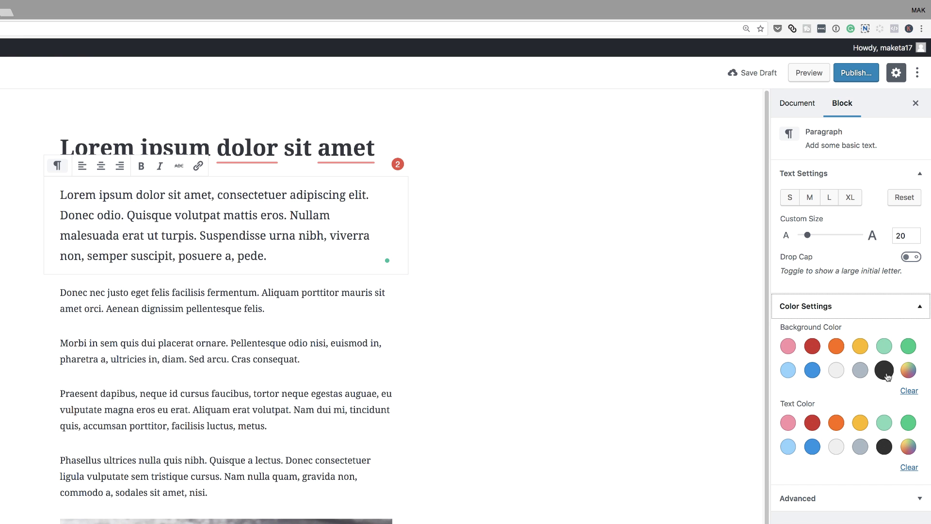
{"action": "left_click", "coordinate": [813, 371]}
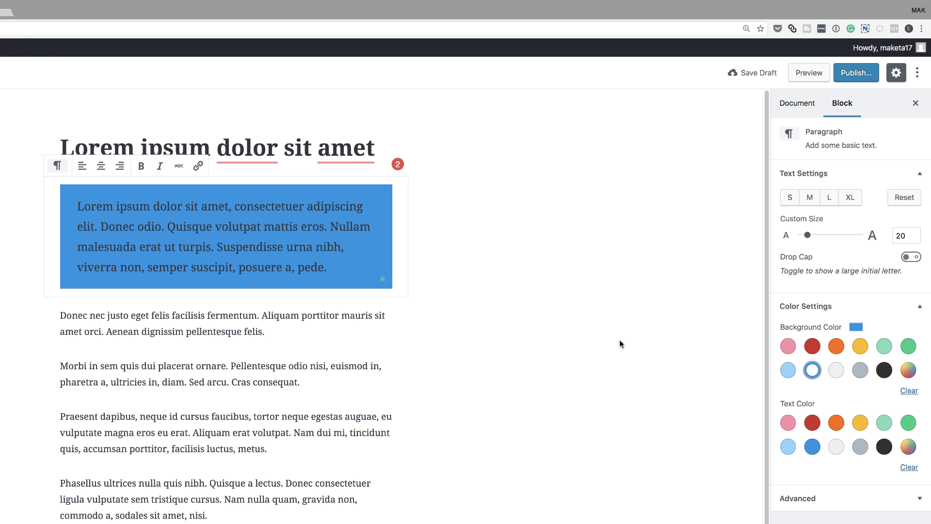
{"action": "left_click", "coordinate": [838, 450]}
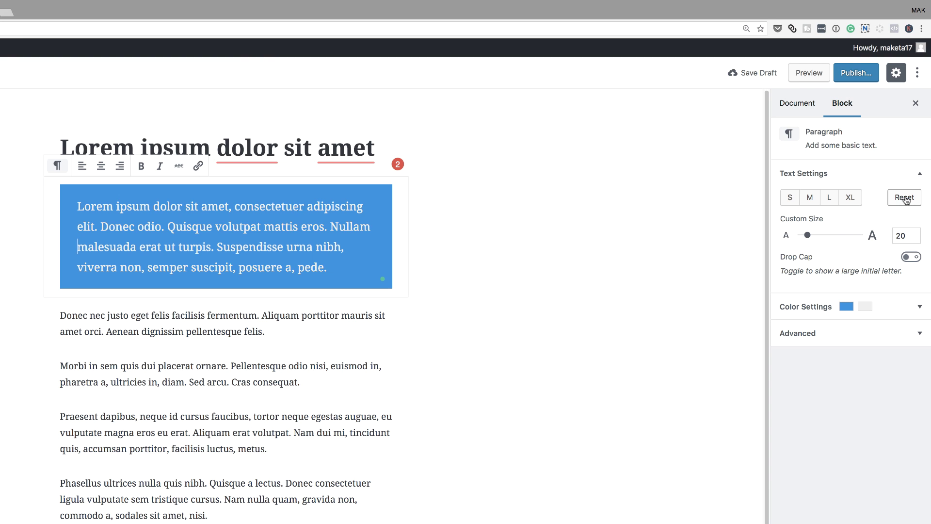
Step: Check the first paragraph's Additional CSS Class setting, leave it empty and deselect the block
{"action": "left_click", "coordinate": [812, 338]}
{"action": "left_click", "coordinate": [804, 369]}
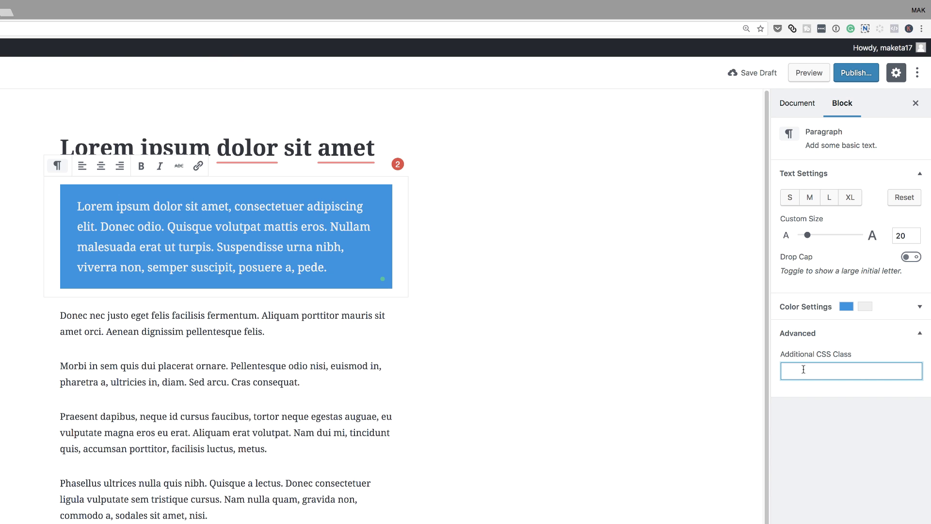
{"action": "left_click", "coordinate": [573, 286]}
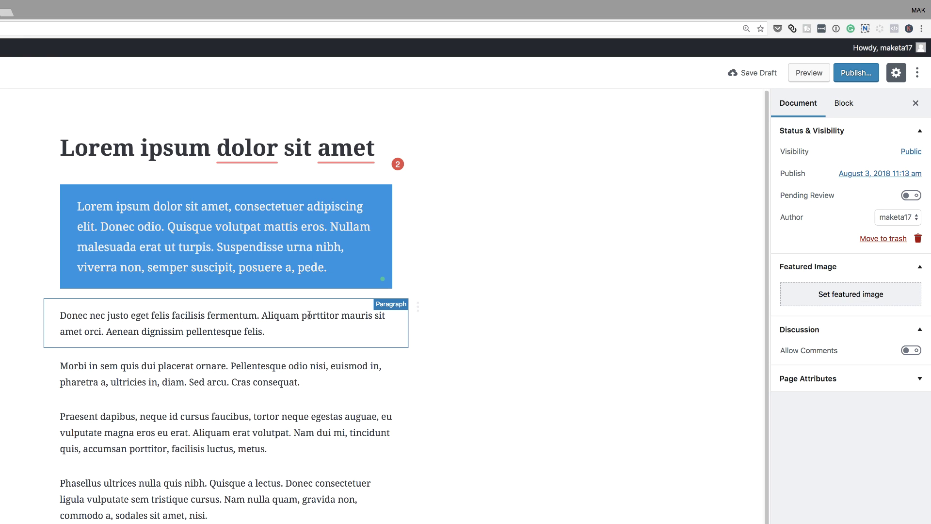
Step: Center-align the second paragraph and make its opening words "Donec nec justo eget felis" bold
{"action": "left_click", "coordinate": [314, 331]}
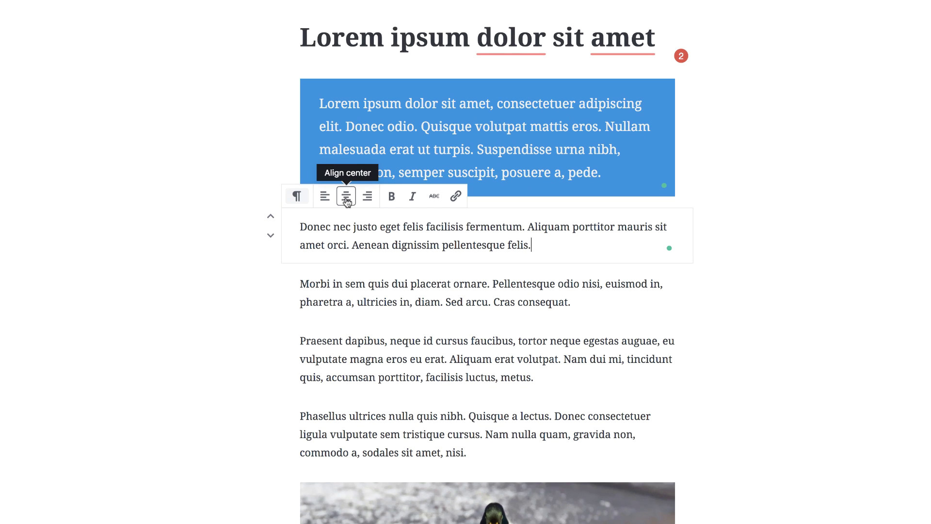
{"action": "left_click", "coordinate": [347, 199]}
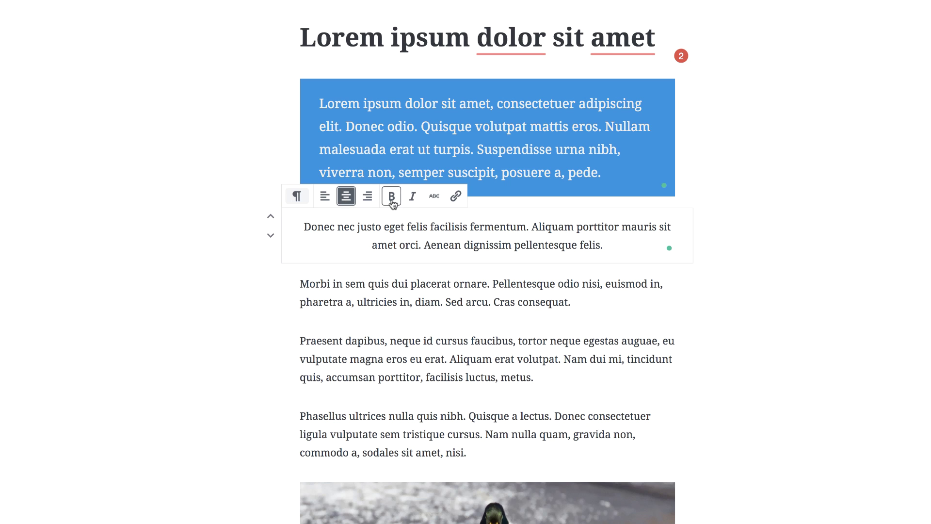
{"action": "left_click_drag", "start_coordinate": [306, 228], "coordinate": [427, 228]}
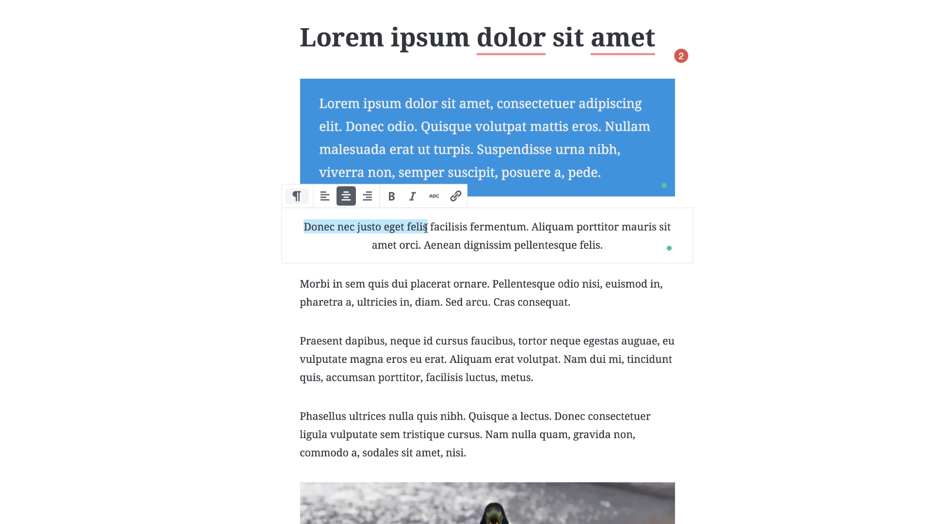
{"action": "left_click", "coordinate": [393, 198]}
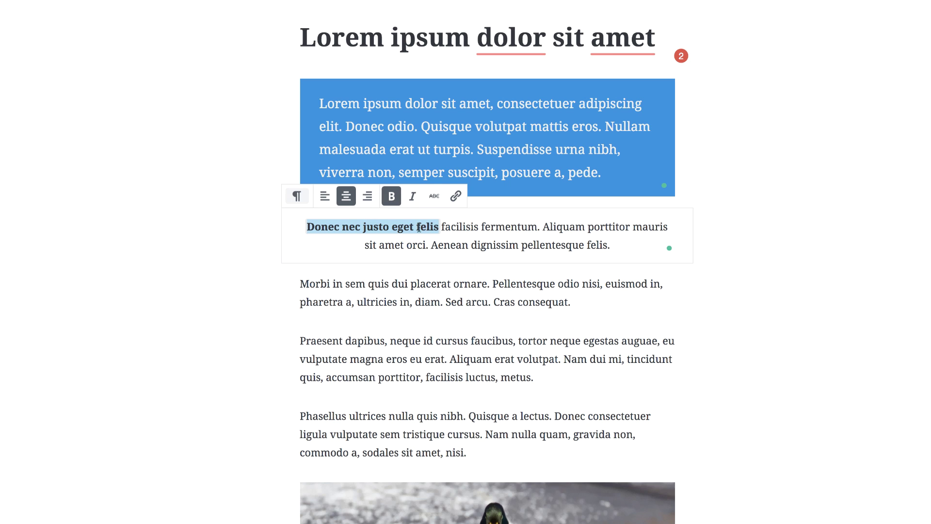
{"action": "left_click", "coordinate": [507, 244]}
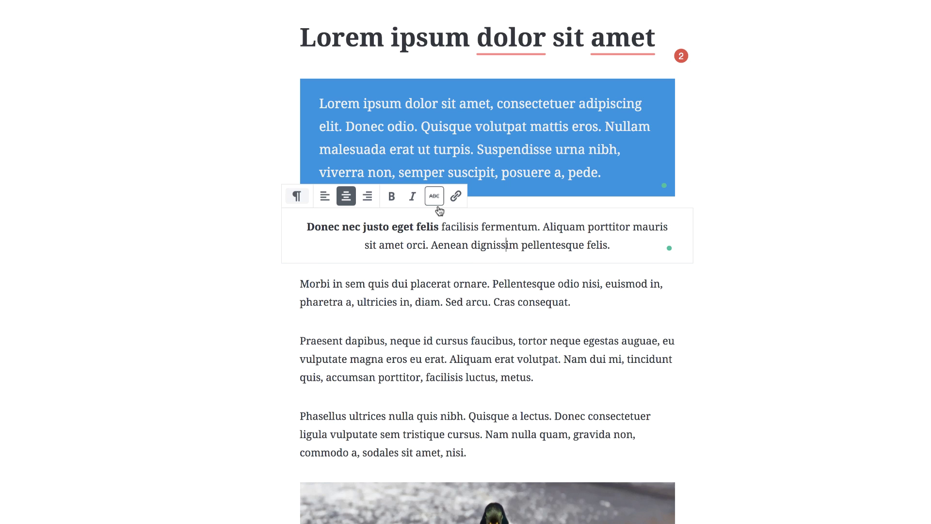
{"action": "left_click_drag", "start_coordinate": [608, 245], "coordinate": [523, 244]}
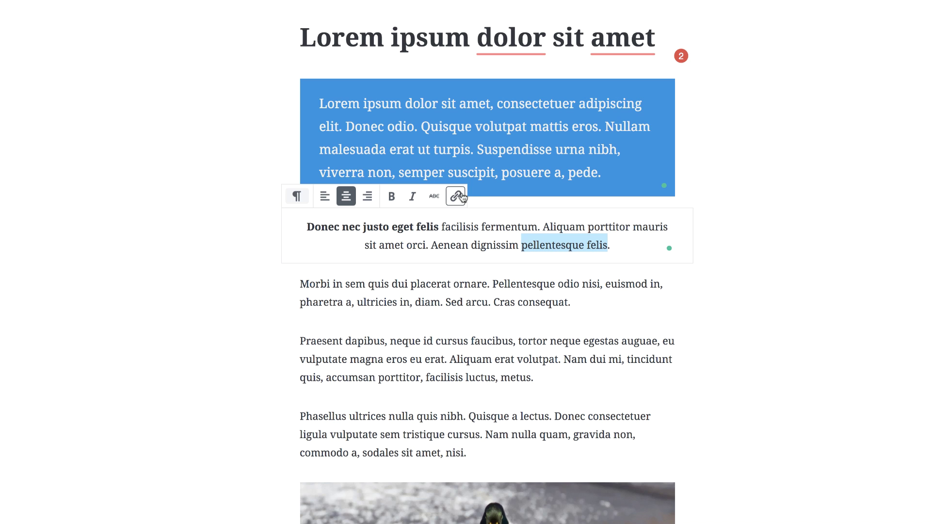
{"action": "left_click", "coordinate": [456, 197]}
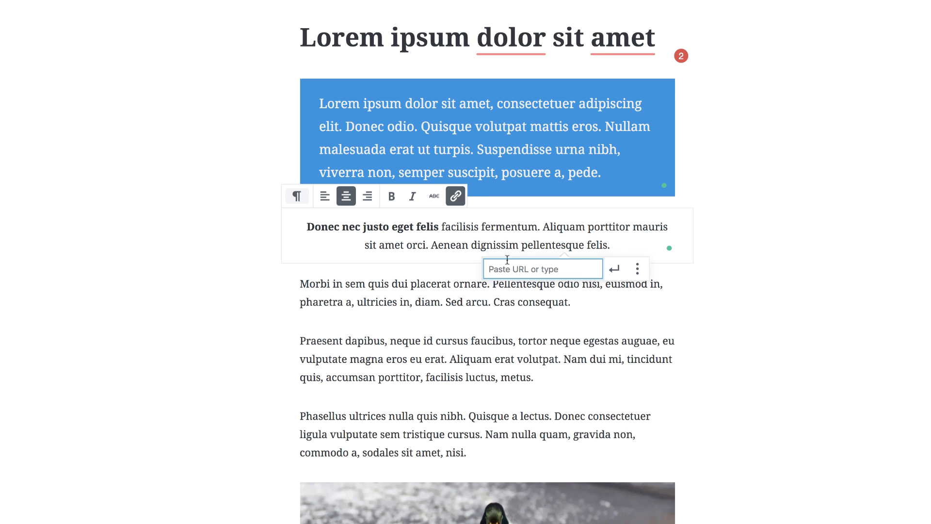
{"action": "type", "text": "ht"}
{"action": "type", "text": "tp:/"}
{"action": "type", "text": "/wordpressmastery.com"}
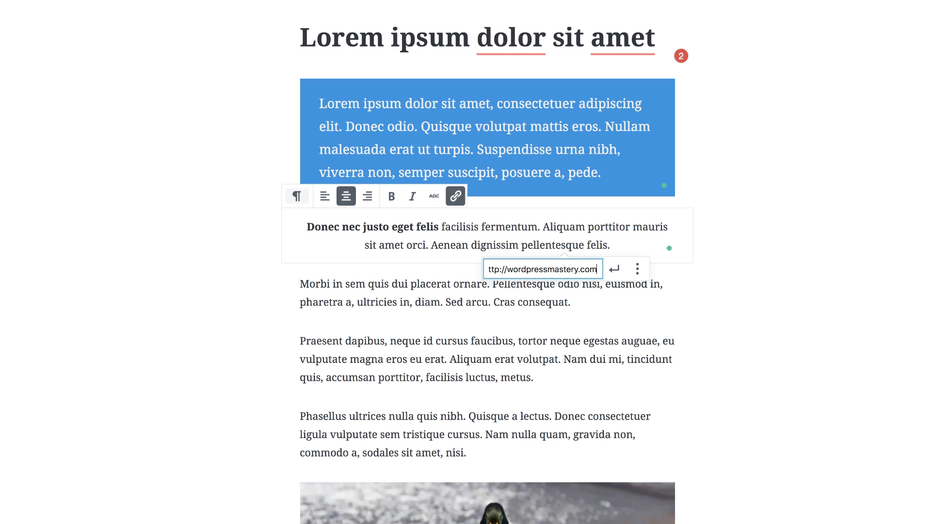
{"action": "left_click", "coordinate": [614, 268]}
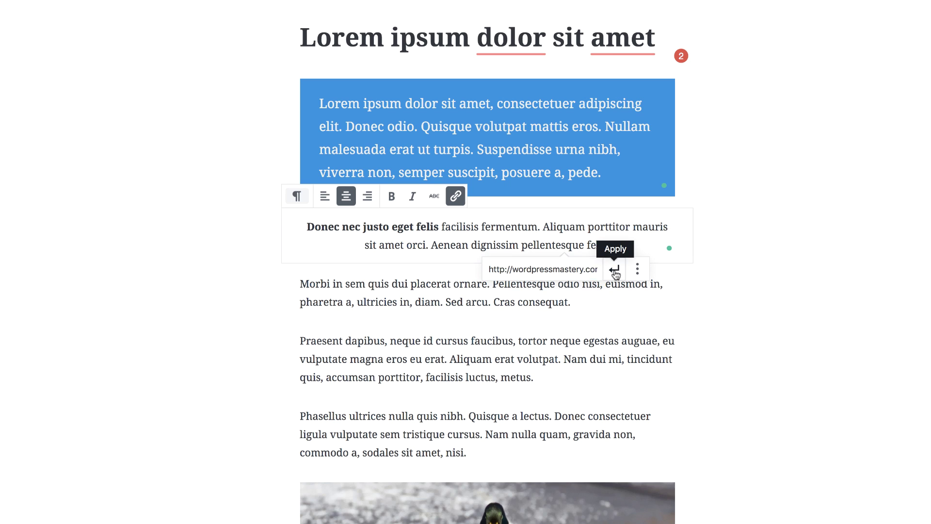
{"action": "left_click", "coordinate": [764, 289]}
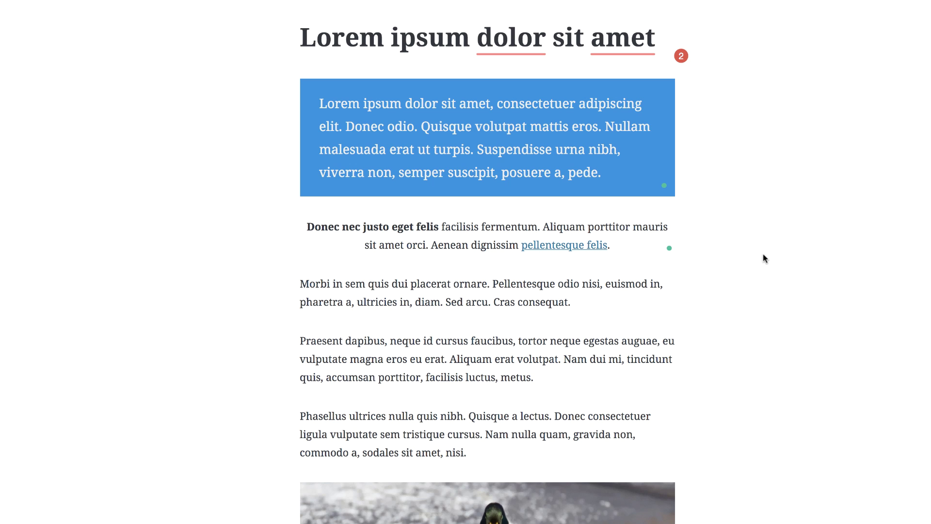
{"action": "left_click", "coordinate": [518, 282]}
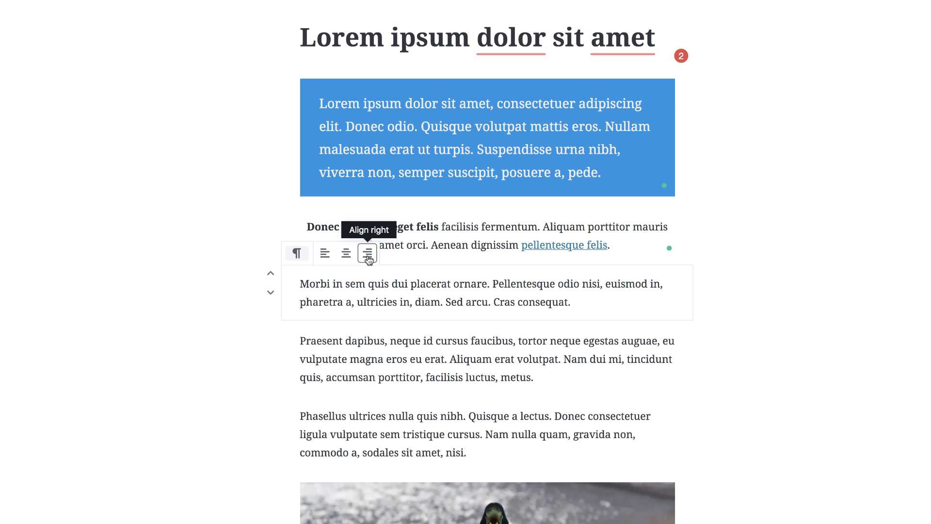
{"action": "left_click", "coordinate": [298, 254]}
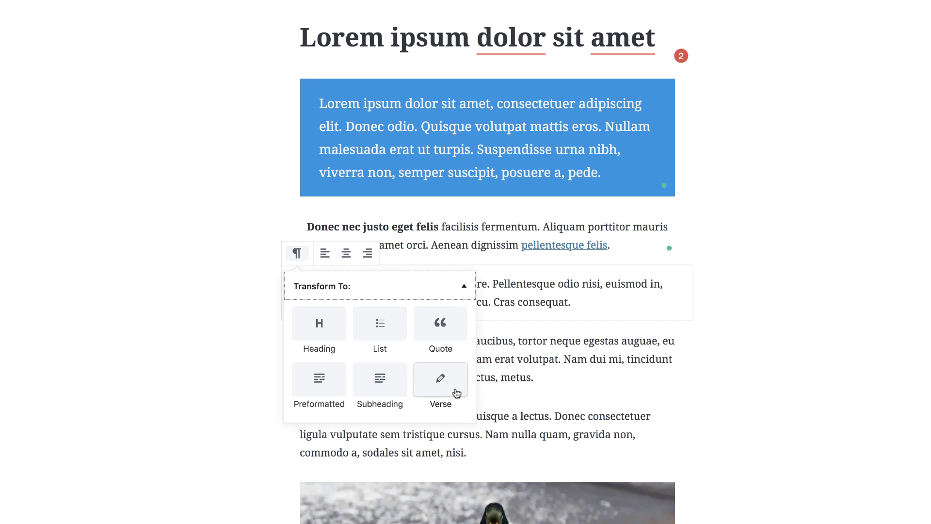
{"action": "left_click", "coordinate": [784, 316]}
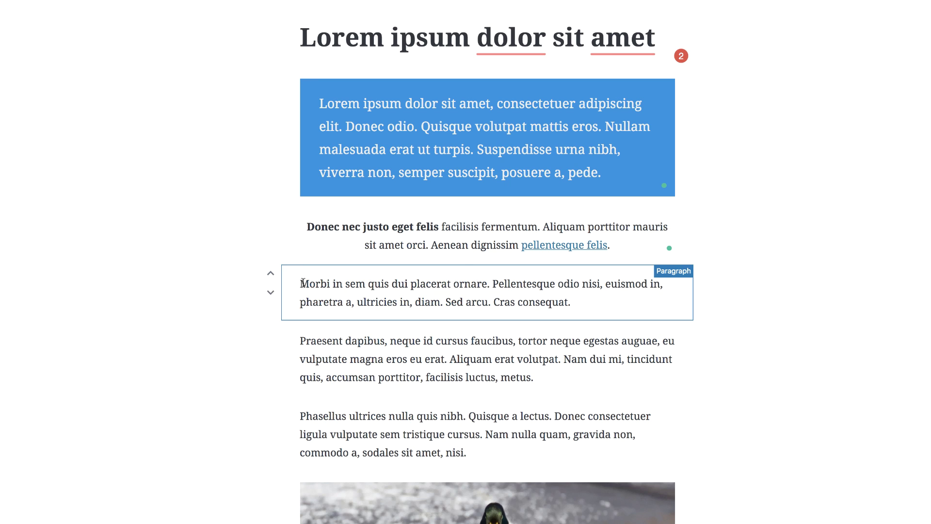
Step: Transform the third paragraph, starting with "Morbi in sem quis", into a Heading block
{"action": "left_click", "coordinate": [308, 283]}
{"action": "left_click_drag", "start_coordinate": [308, 282], "coordinate": [493, 284]}
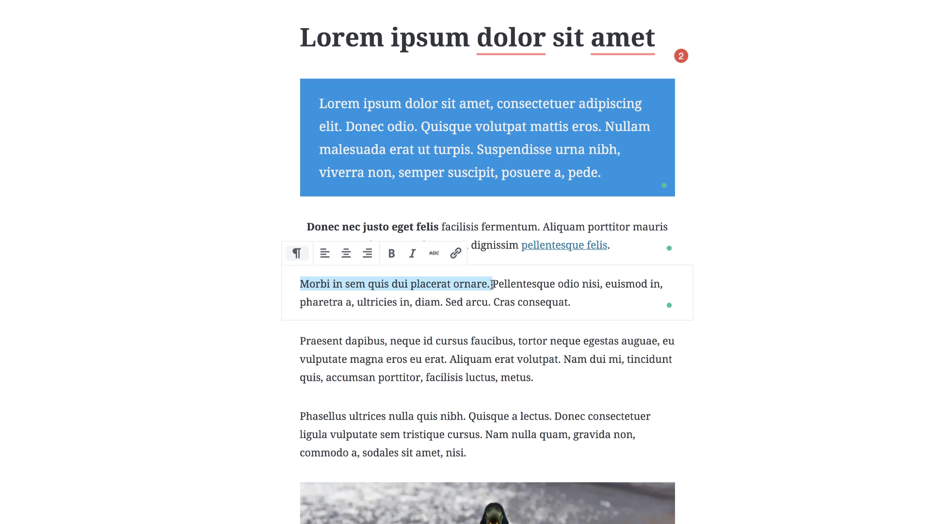
{"action": "left_click", "coordinate": [298, 254]}
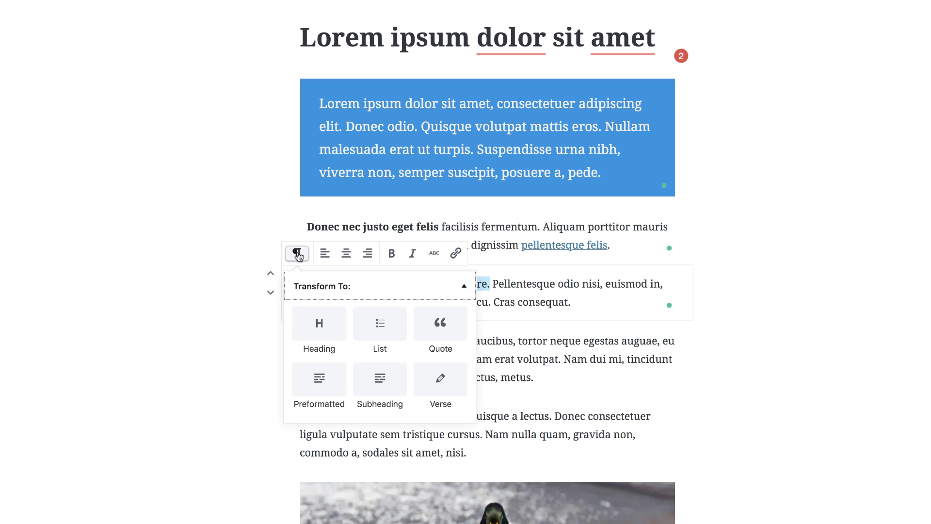
{"action": "left_click", "coordinate": [323, 324]}
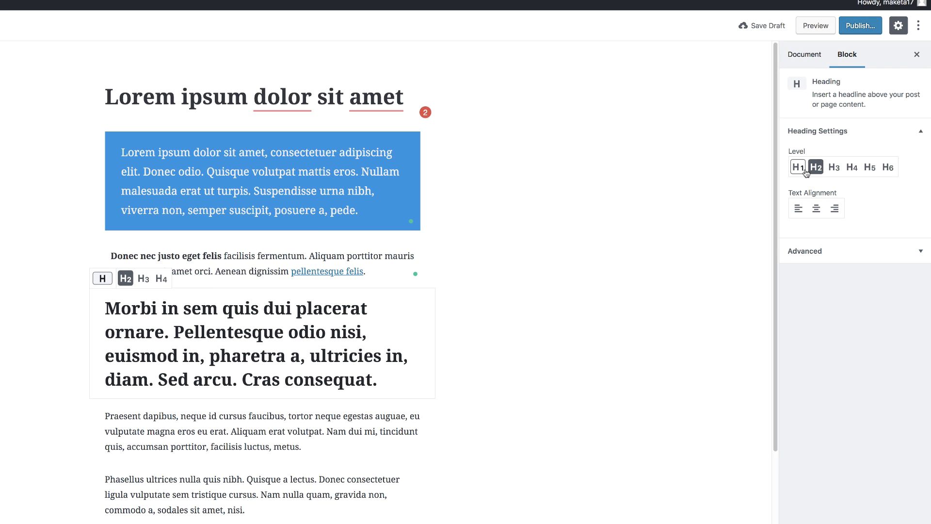
Step: Try heading levels H3, H4 and H5 on the "Morbi in sem quis" heading and return it to H3
{"action": "left_click", "coordinate": [835, 168]}
{"action": "left_click", "coordinate": [853, 167]}
{"action": "left_click", "coordinate": [869, 168]}
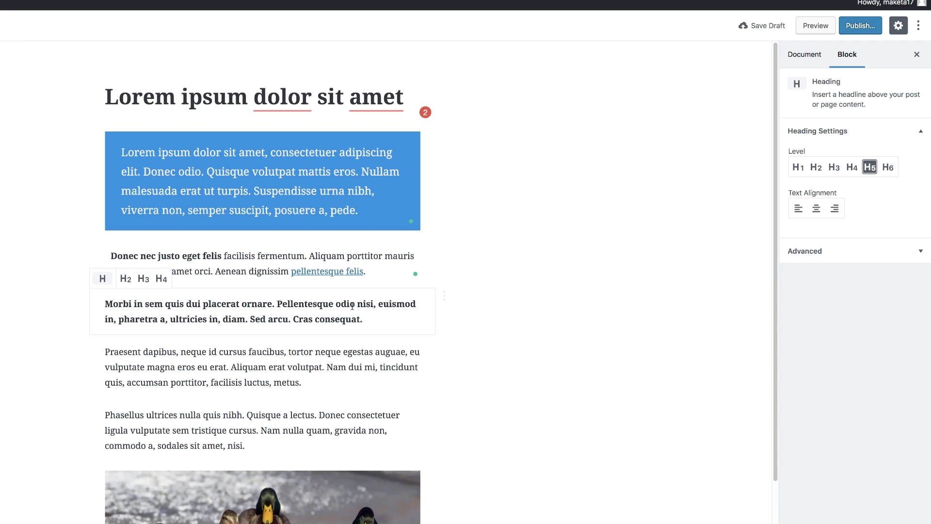
{"action": "triple_click", "coordinate": [370, 319]}
{"action": "left_click", "coordinate": [414, 319]}
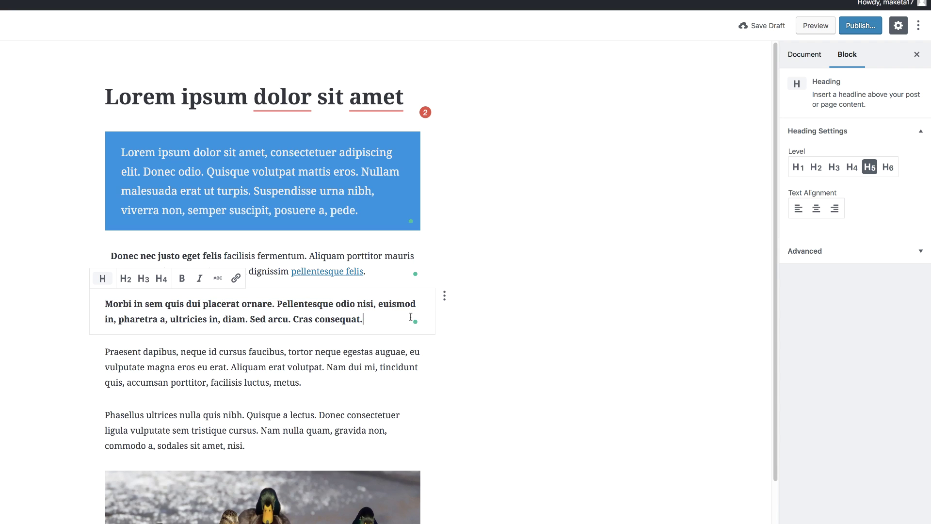
{"action": "left_click", "coordinate": [143, 279]}
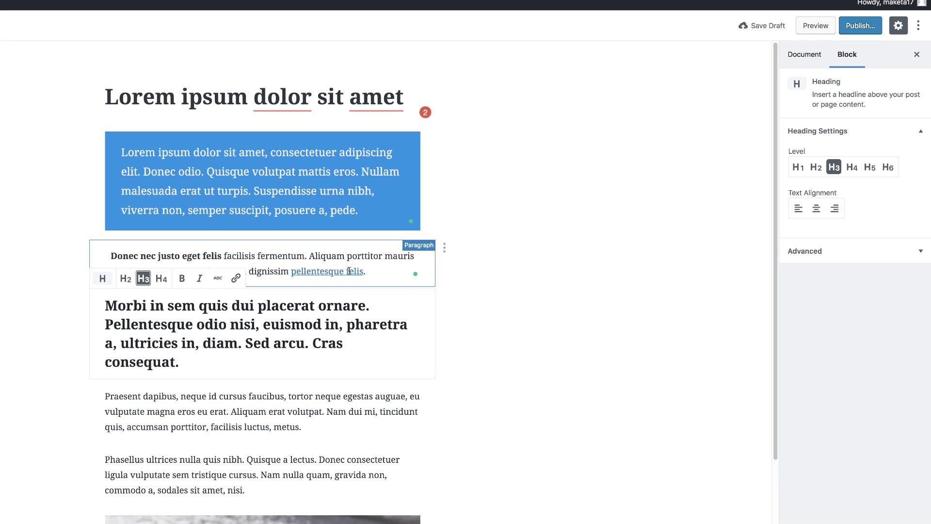
Step: Italicize the entire "Morbi in sem quis" heading, set its level to H4 and deselect the block
{"action": "left_click", "coordinate": [200, 279]}
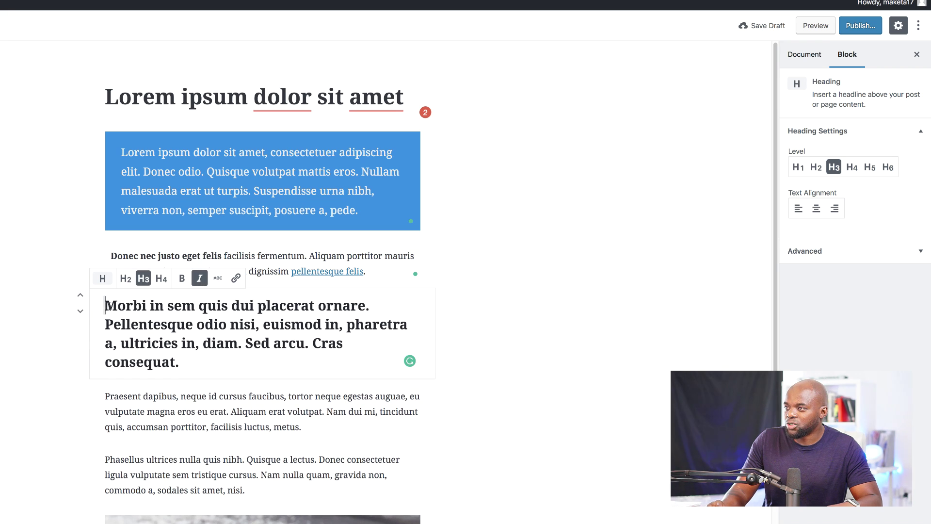
{"action": "left_click_drag", "start_coordinate": [106, 306], "coordinate": [252, 367]}
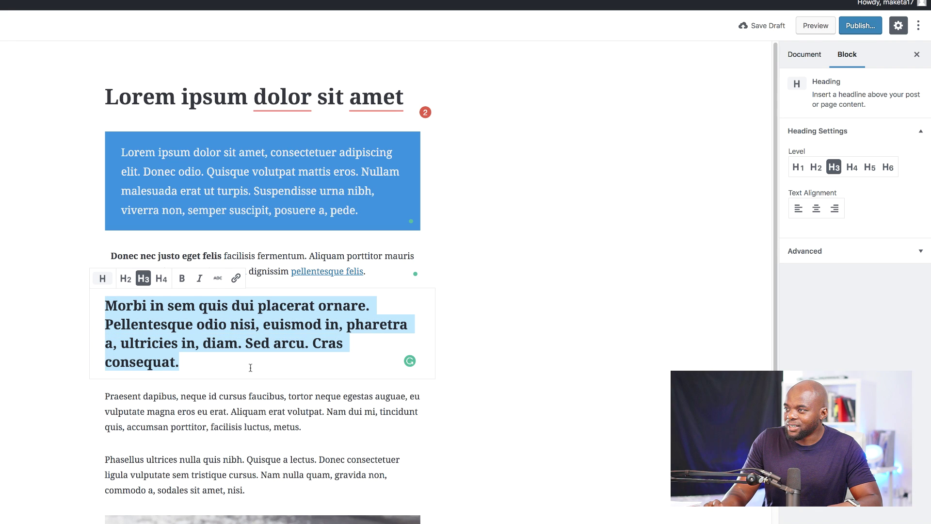
{"action": "left_click", "coordinate": [199, 280]}
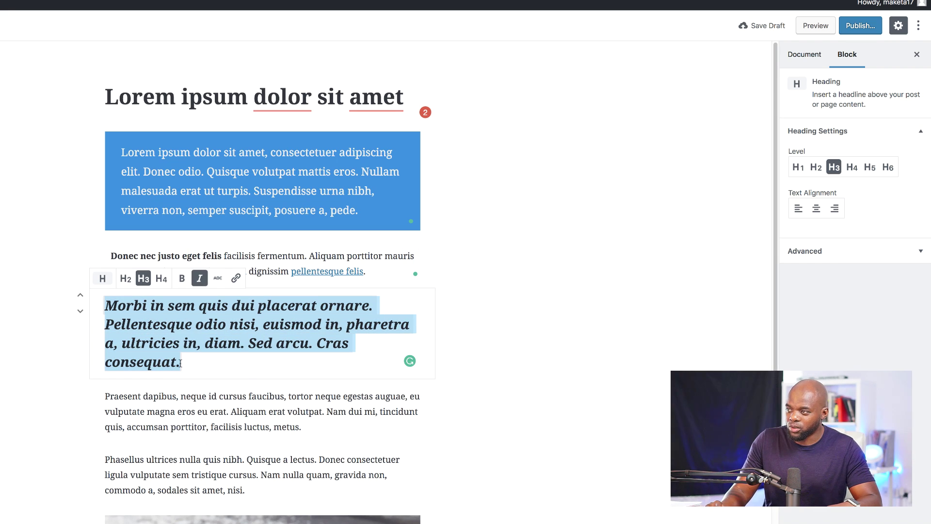
{"action": "left_click", "coordinate": [167, 284]}
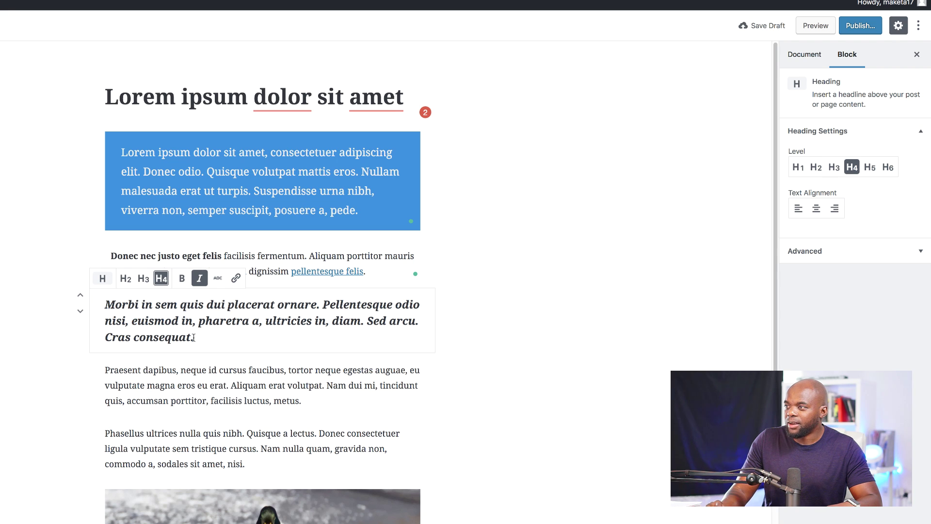
{"action": "left_click", "coordinate": [529, 329]}
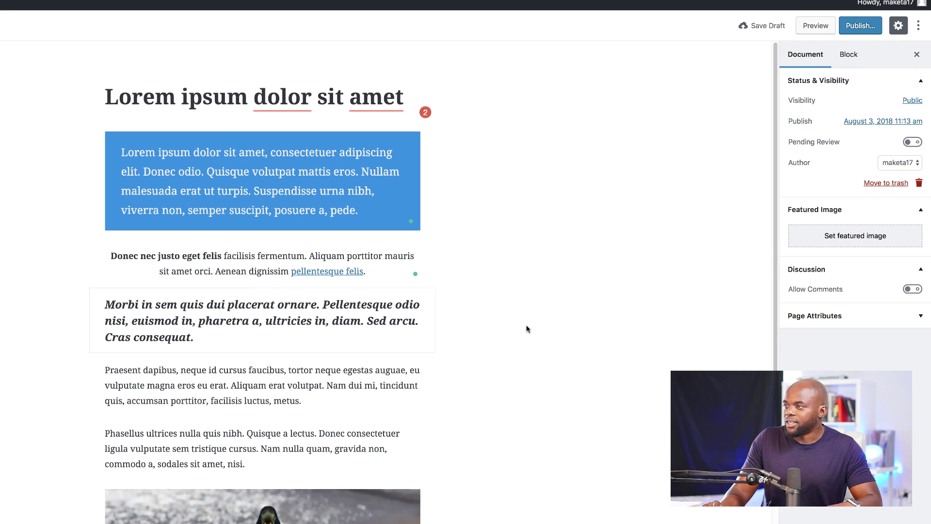
Step: Move the italic heading above the centered paragraph, and move the duck image up two positions to directly below that paragraph
{"action": "scroll", "coordinate": [498, 401], "scroll_direction": "down", "scroll_amount": 1}
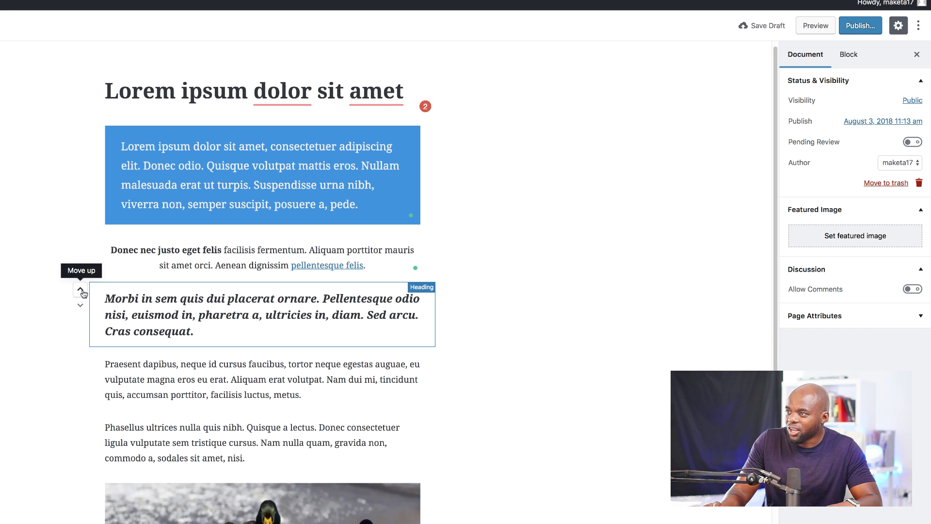
{"action": "left_click", "coordinate": [81, 290]}
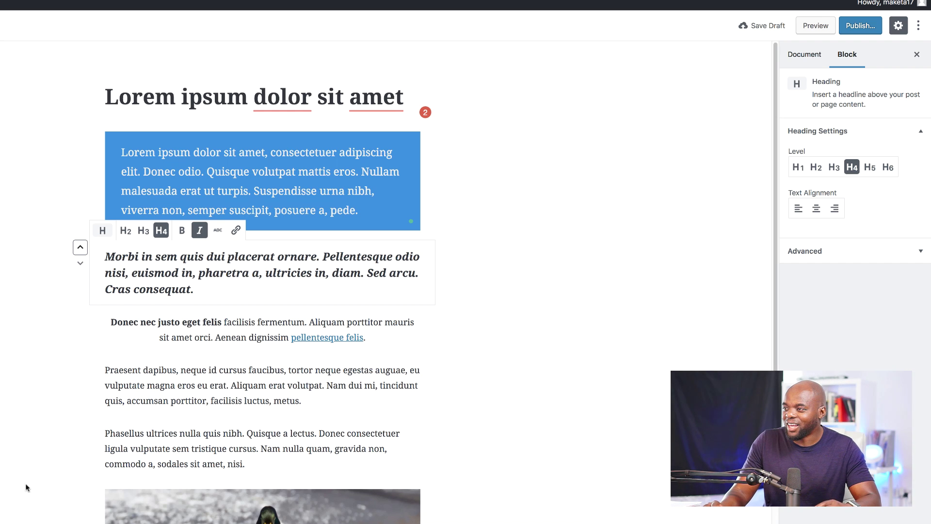
{"action": "scroll", "coordinate": [51, 482], "scroll_direction": "down", "scroll_amount": 5}
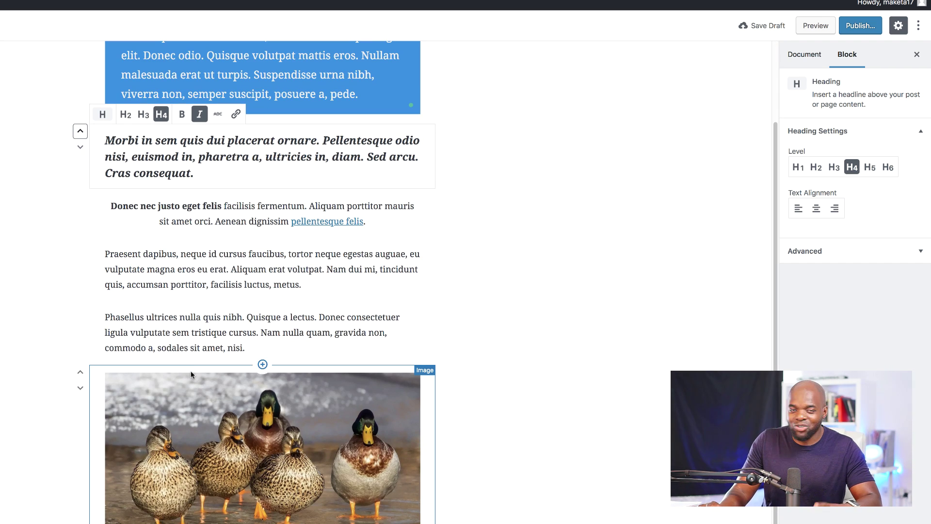
{"action": "left_click", "coordinate": [81, 373]}
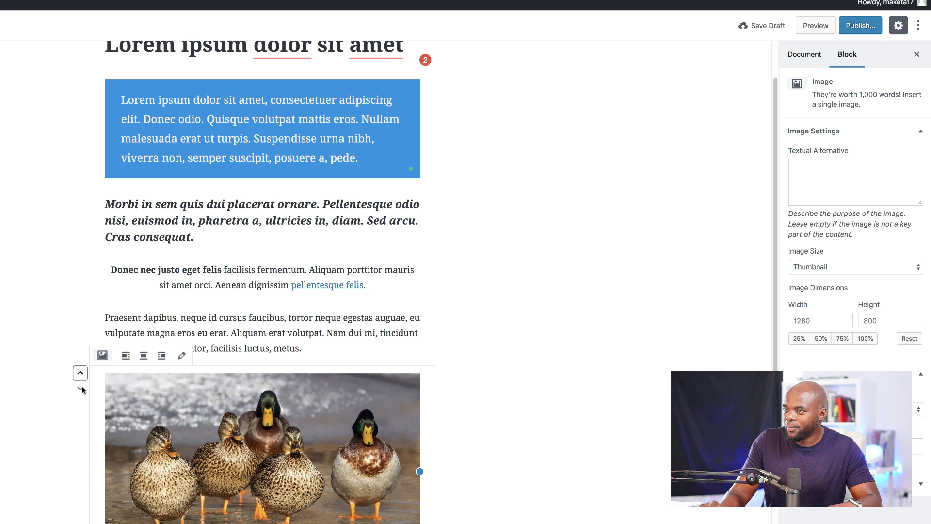
{"action": "left_click", "coordinate": [81, 374]}
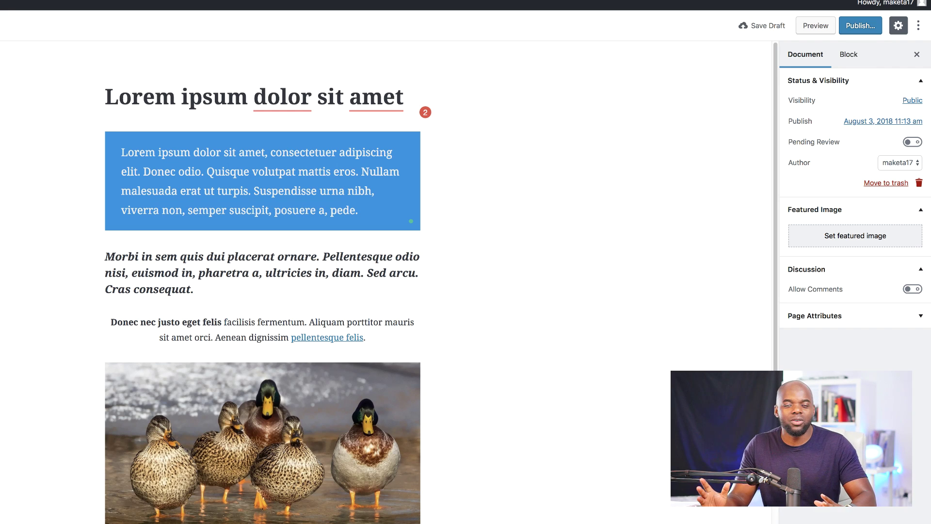
Step: Try the duck image at 50%, set its dimensions to 100%, and link it to the custom URL "#"
{"action": "left_click", "coordinate": [299, 430]}
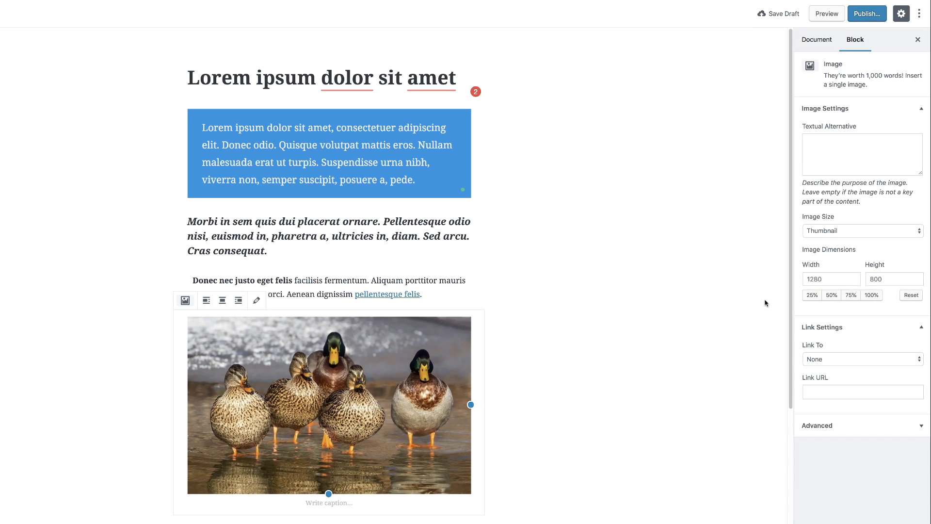
{"action": "left_click", "coordinate": [832, 296]}
{"action": "left_click", "coordinate": [871, 295]}
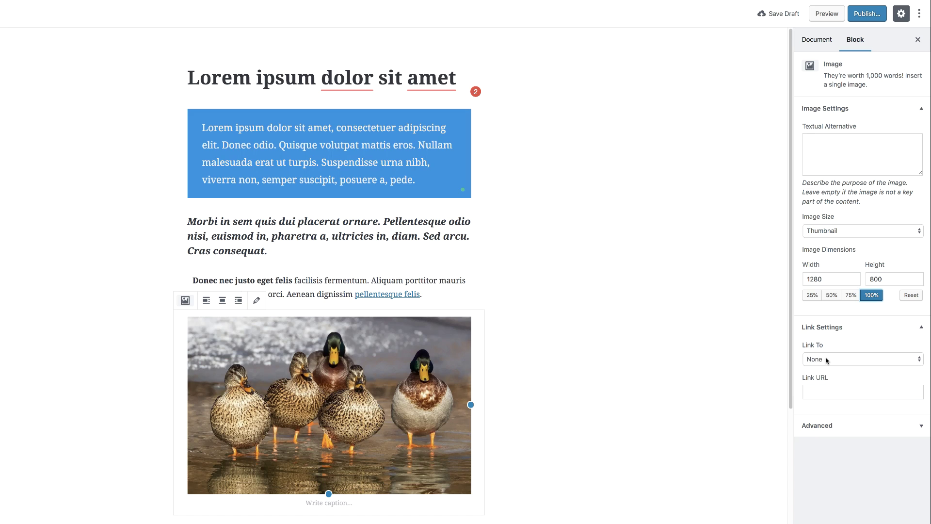
{"action": "left_click", "coordinate": [828, 360]}
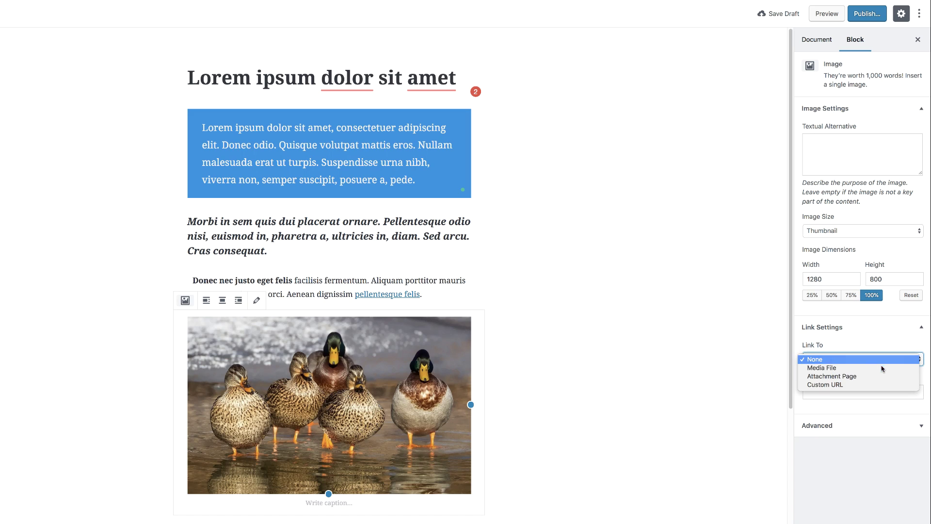
{"action": "left_click", "coordinate": [844, 384]}
{"action": "left_click", "coordinate": [841, 393]}
{"action": "type", "text": "#"}
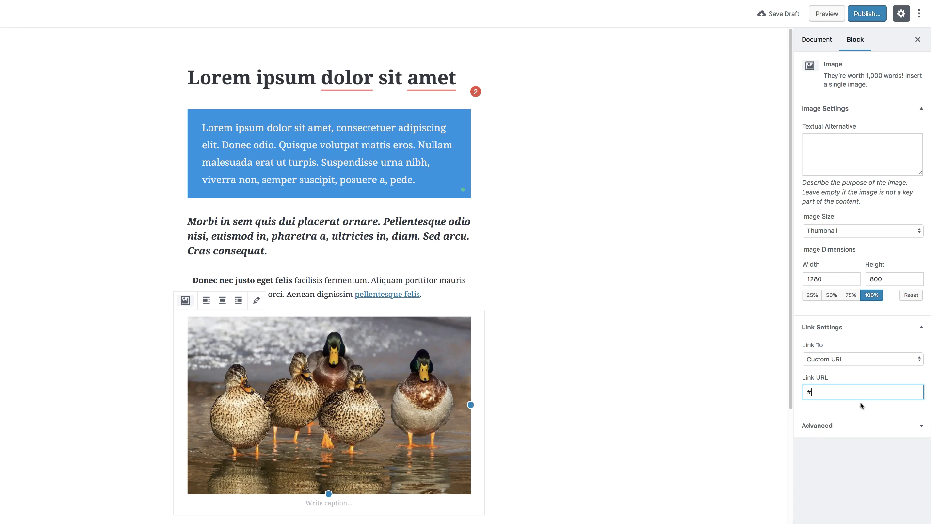
Step: Set the duck image's size to Large and check its Textual Alternative and Additional CSS Class settings, leaving both empty
{"action": "left_click", "coordinate": [869, 235]}
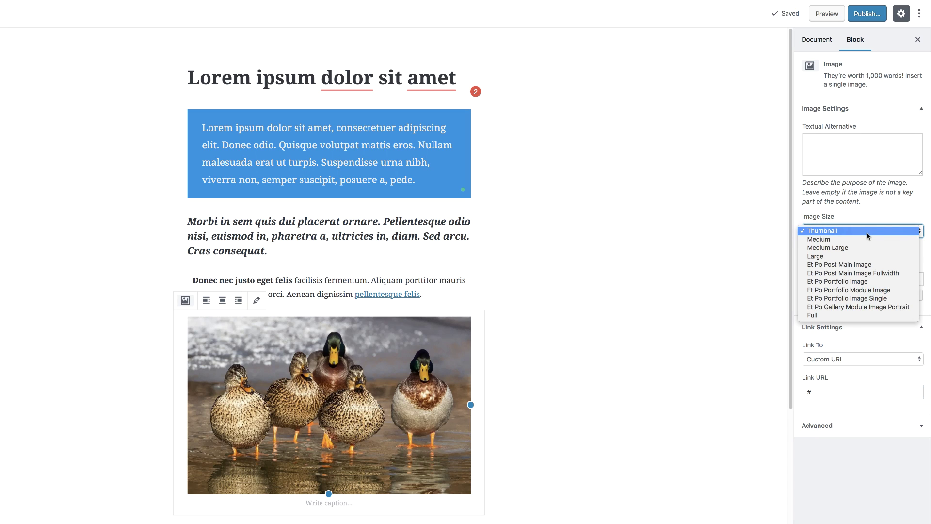
{"action": "left_click", "coordinate": [837, 256]}
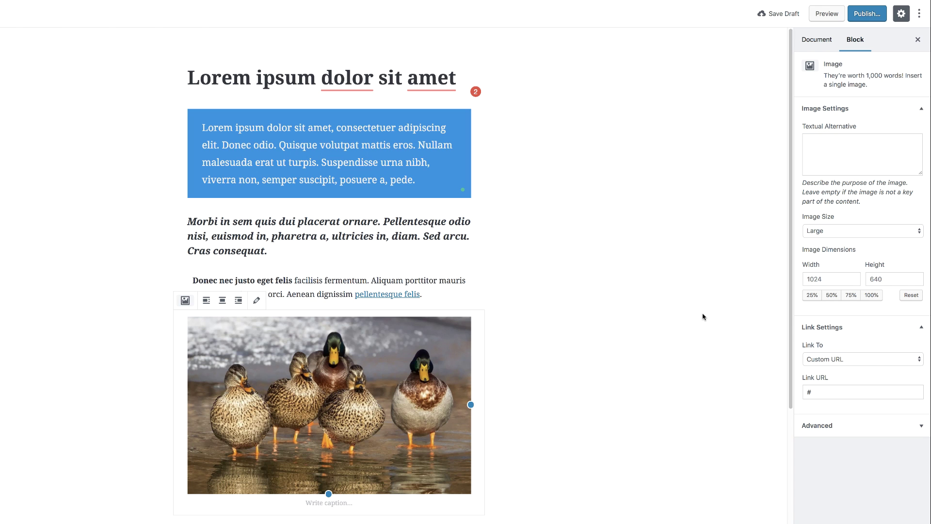
{"action": "left_click", "coordinate": [835, 147]}
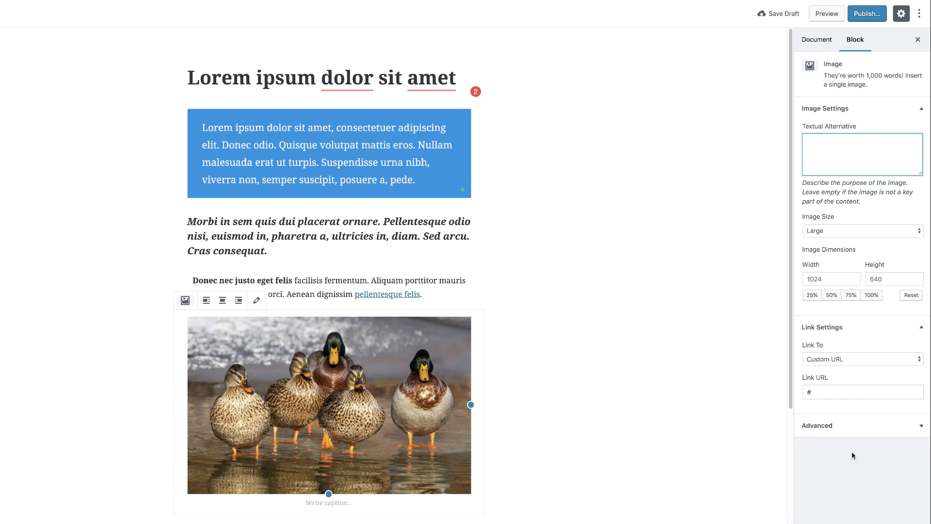
{"action": "left_click", "coordinate": [824, 427]}
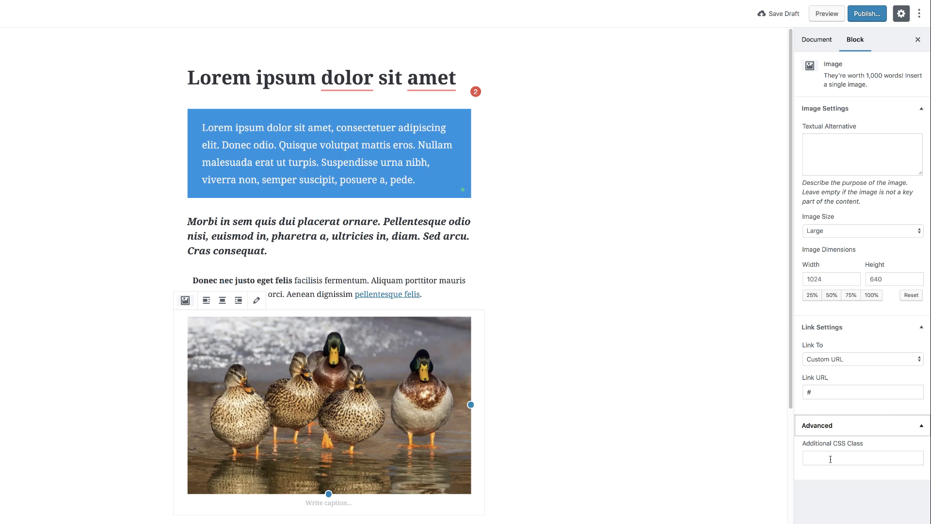
{"action": "left_click", "coordinate": [633, 272]}
Step: Replace the duck image with the butterfly image dovetail-3495224_1920.jpg from the media library and deselect the block
{"action": "left_click", "coordinate": [352, 323]}
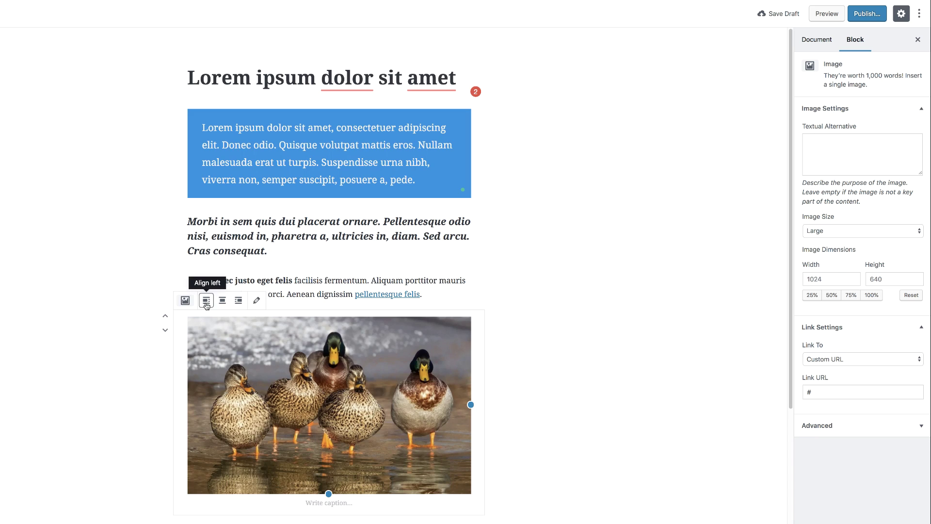
{"action": "left_click", "coordinate": [257, 301]}
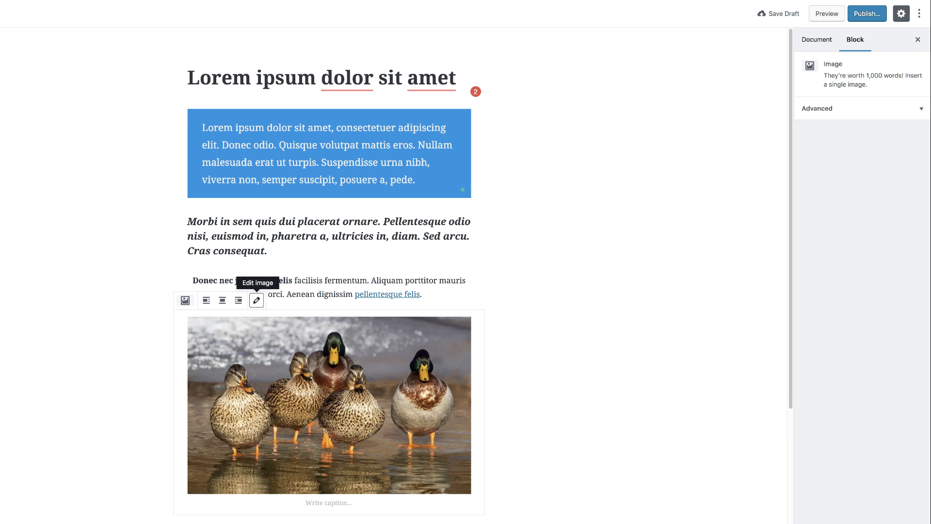
{"action": "scroll", "coordinate": [569, 442], "scroll_direction": "down", "scroll_amount": 6}
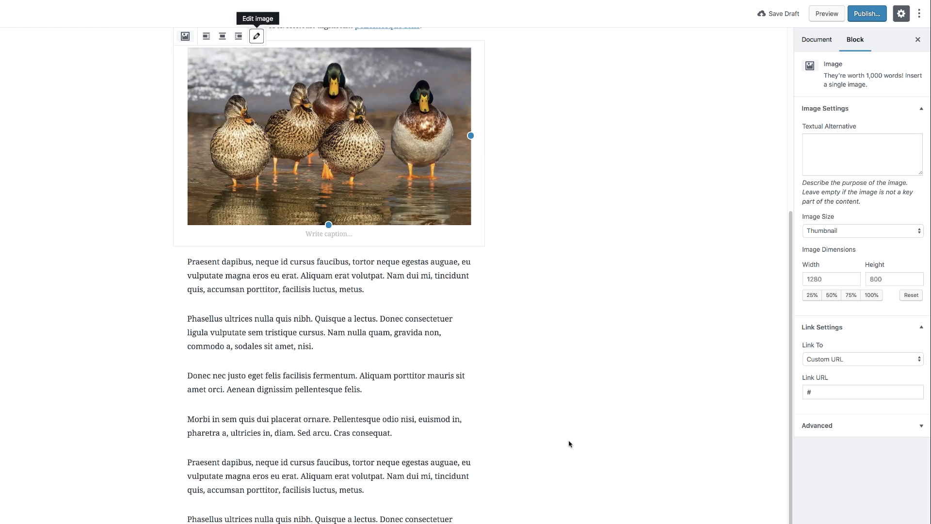
{"action": "scroll", "coordinate": [569, 442], "scroll_direction": "up", "scroll_amount": 2}
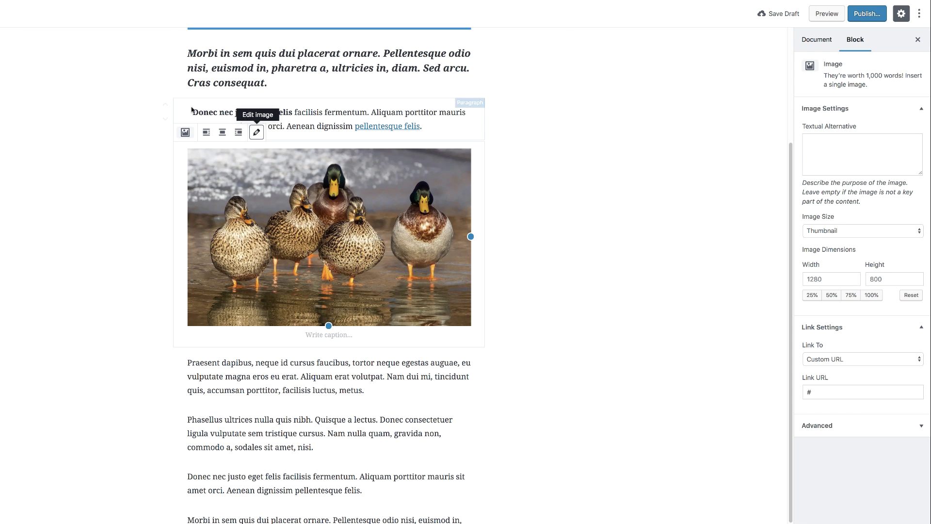
{"action": "left_click", "coordinate": [257, 134]}
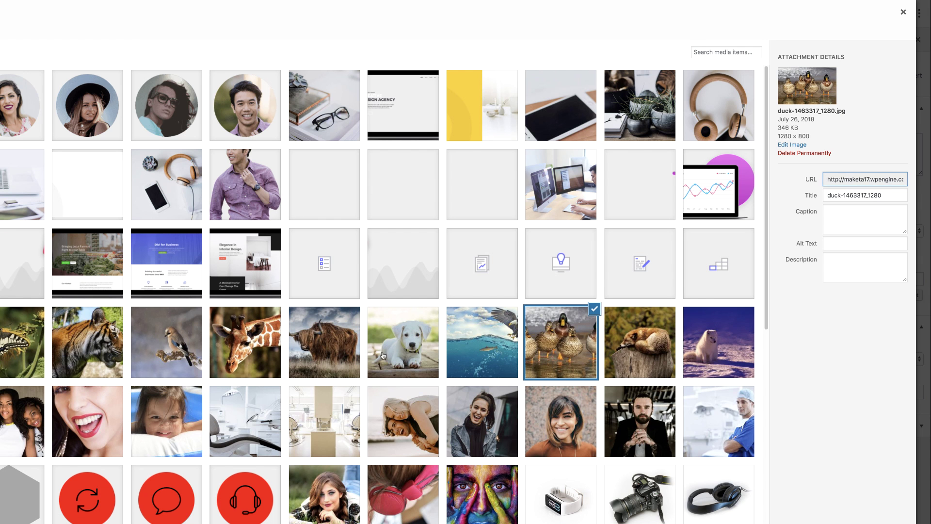
{"action": "left_click", "coordinate": [16, 352]}
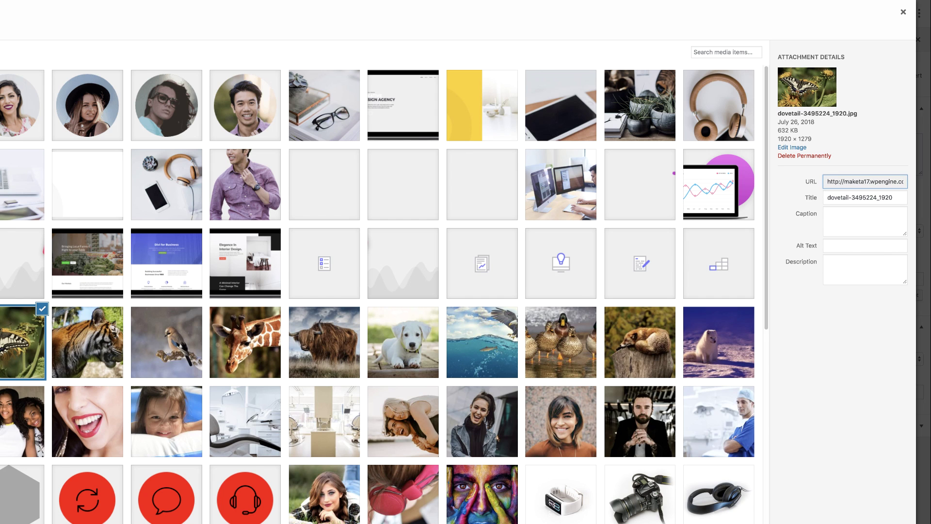
{"action": "key", "text": "Return"}
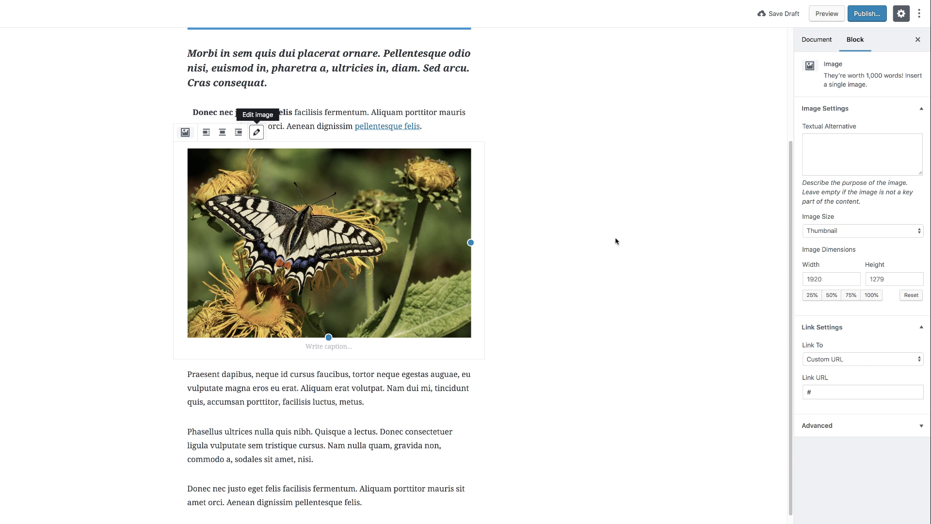
{"action": "scroll", "coordinate": [458, 320], "scroll_direction": "up", "scroll_amount": 4}
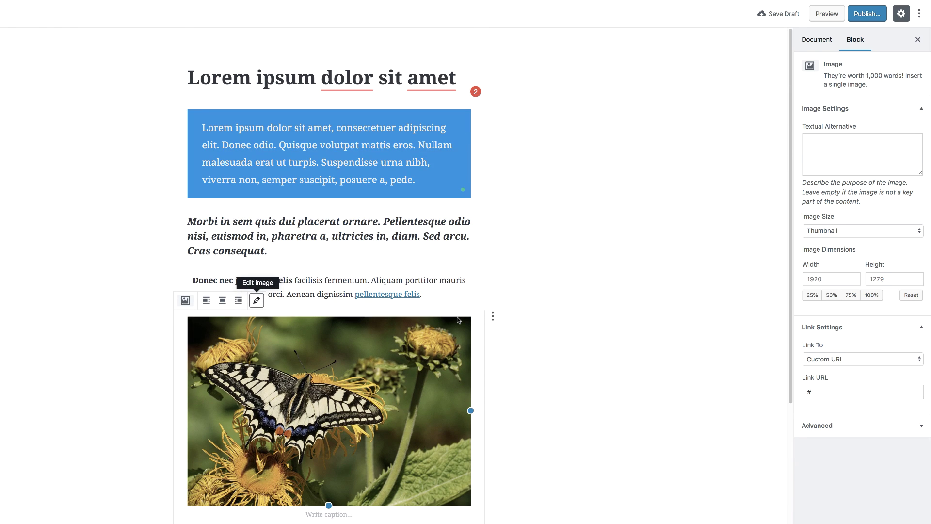
{"action": "scroll", "coordinate": [513, 421], "scroll_direction": "down", "scroll_amount": 2}
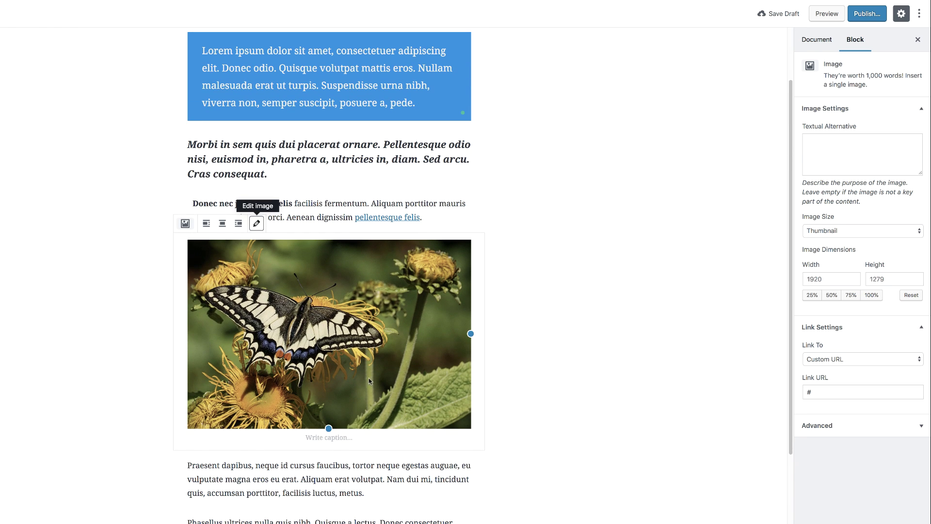
{"action": "left_click", "coordinate": [134, 305]}
Step: Add a Columns (beta) layout block below the last paragraph of the page
{"action": "scroll", "coordinate": [103, 308], "scroll_direction": "up", "scroll_amount": 2}
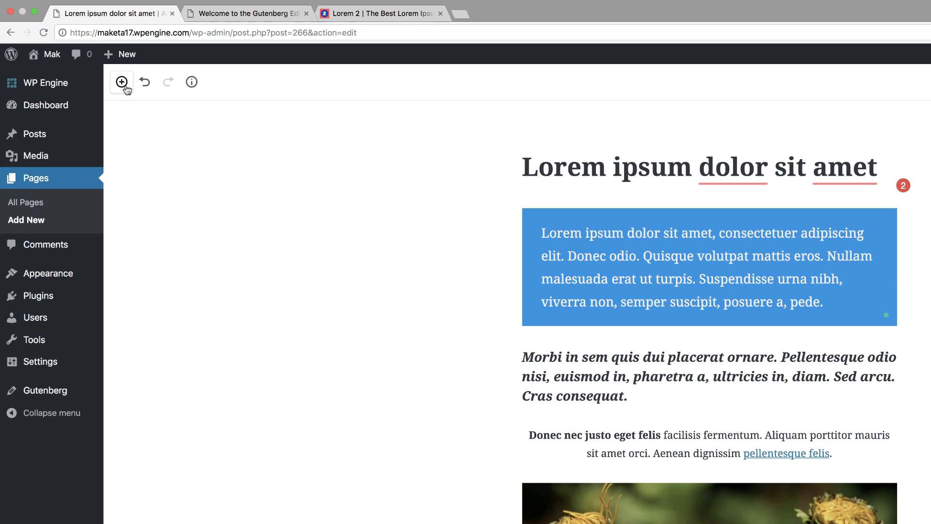
{"action": "left_click", "coordinate": [79, 69]}
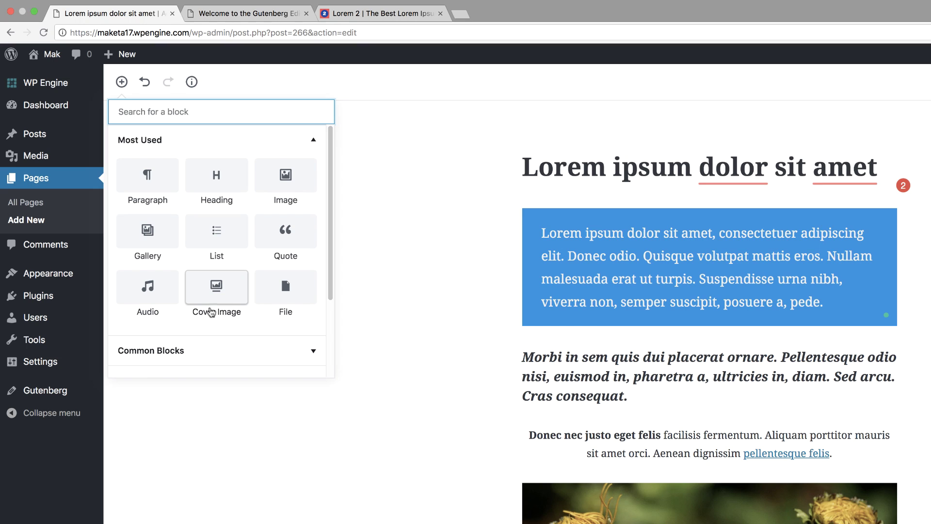
{"action": "scroll", "coordinate": [231, 315], "scroll_direction": "down", "scroll_amount": 1}
{"action": "scroll", "coordinate": [230, 314], "scroll_direction": "down", "scroll_amount": 5}
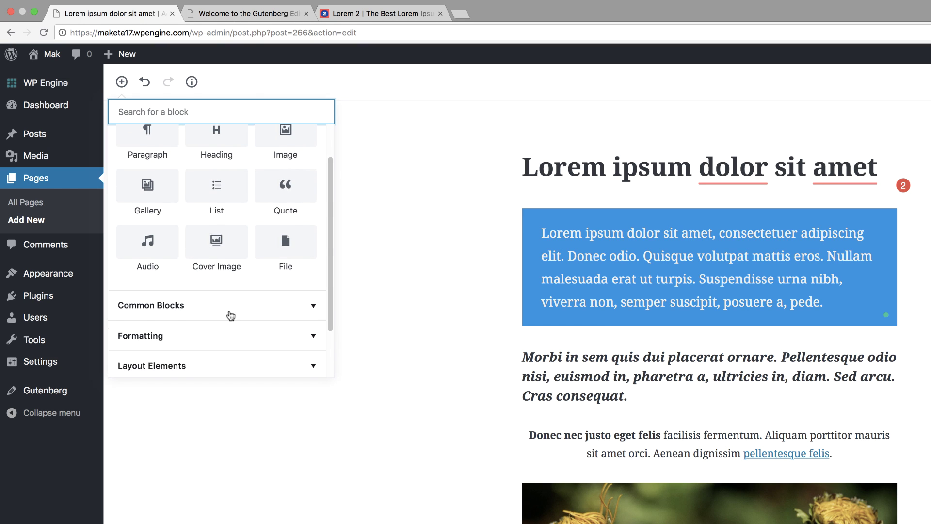
{"action": "left_click", "coordinate": [179, 304]}
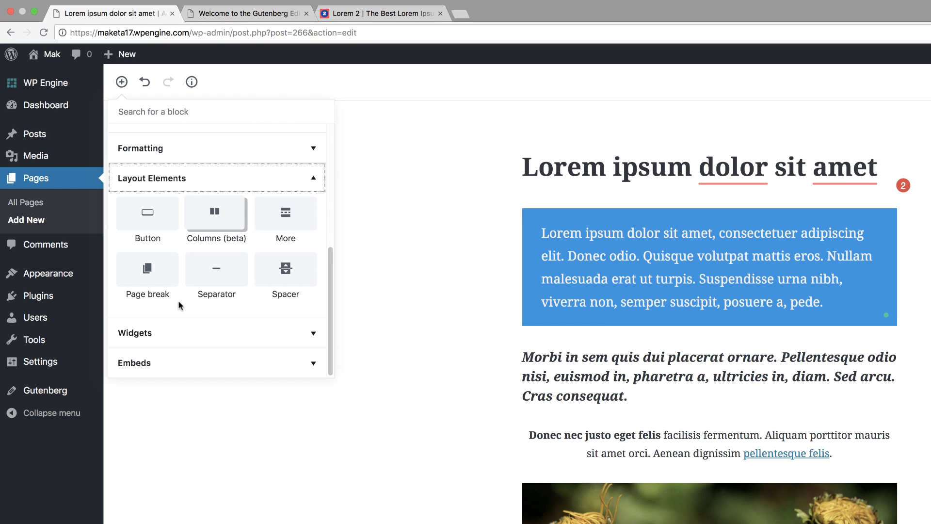
{"action": "left_click", "coordinate": [217, 217]}
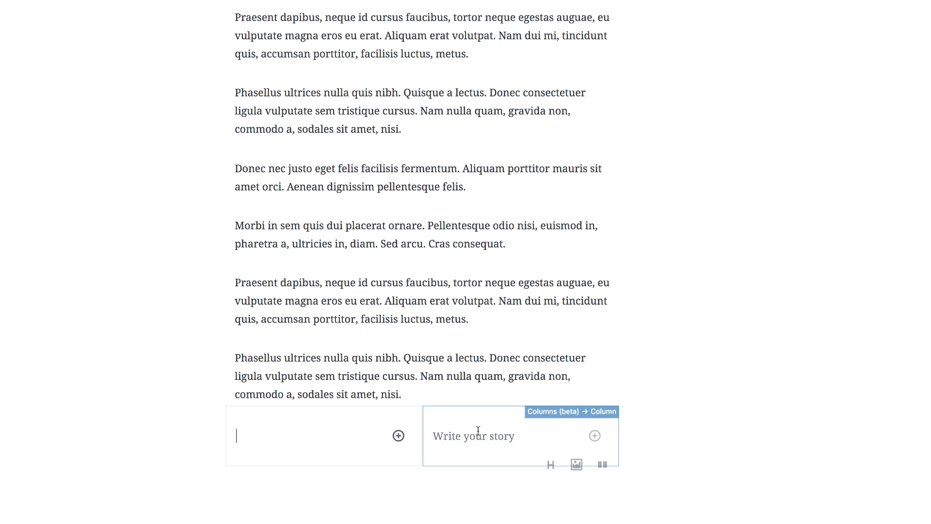
Step: Copy the lower "Praesent dapibus" paragraph text and paste it into both columns of the new block
{"action": "left_click", "coordinate": [239, 285]}
{"action": "left_click_drag", "start_coordinate": [238, 285], "coordinate": [485, 327]}
{"action": "key", "text": "ctrl+c"}
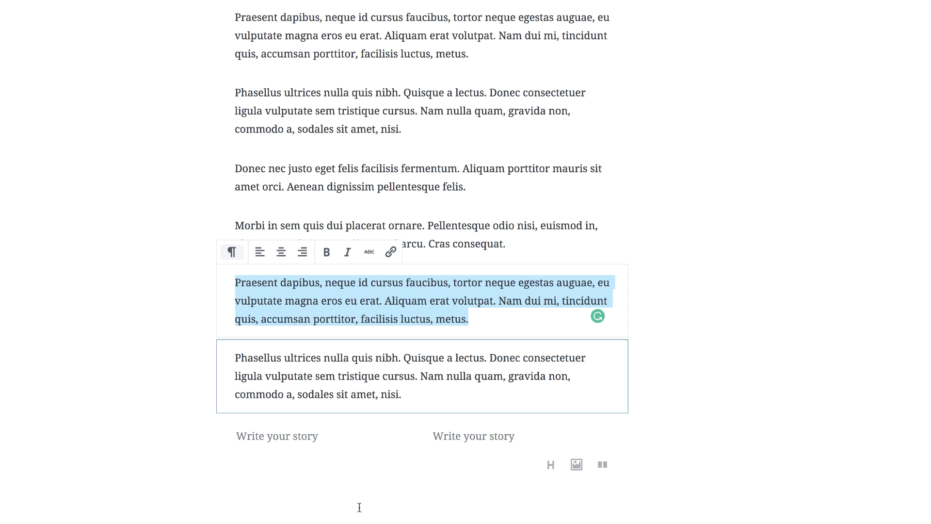
{"action": "left_click", "coordinate": [289, 438]}
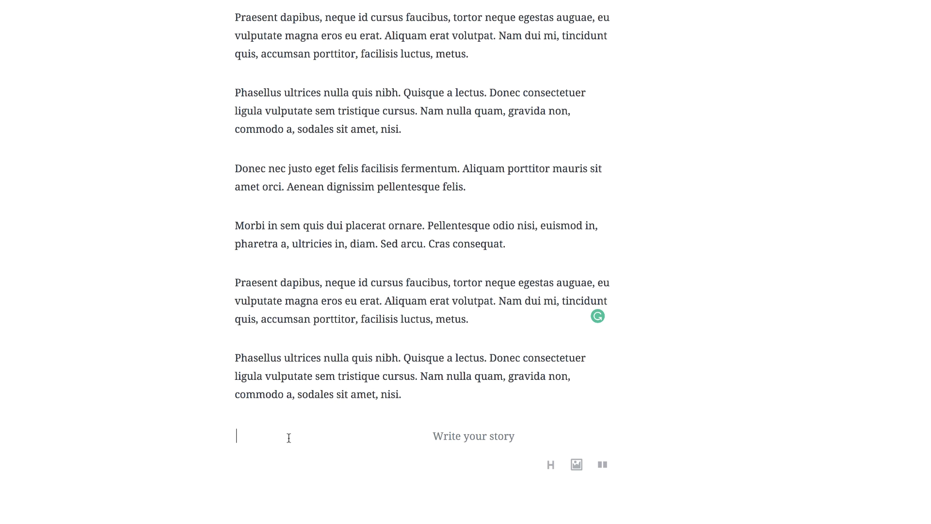
{"action": "key", "text": "ctrl+v"}
{"action": "scroll", "coordinate": [174, 369], "scroll_direction": "down", "scroll_amount": 3}
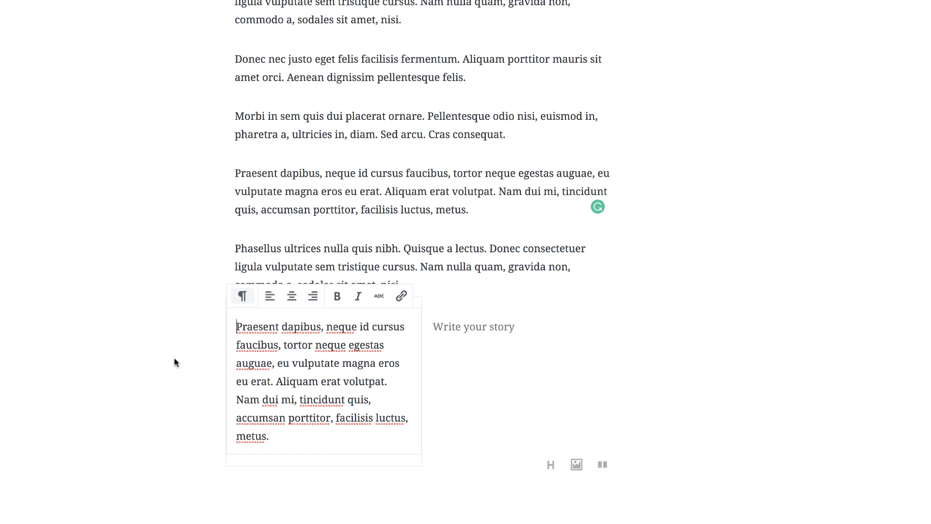
{"action": "left_click", "coordinate": [474, 330]}
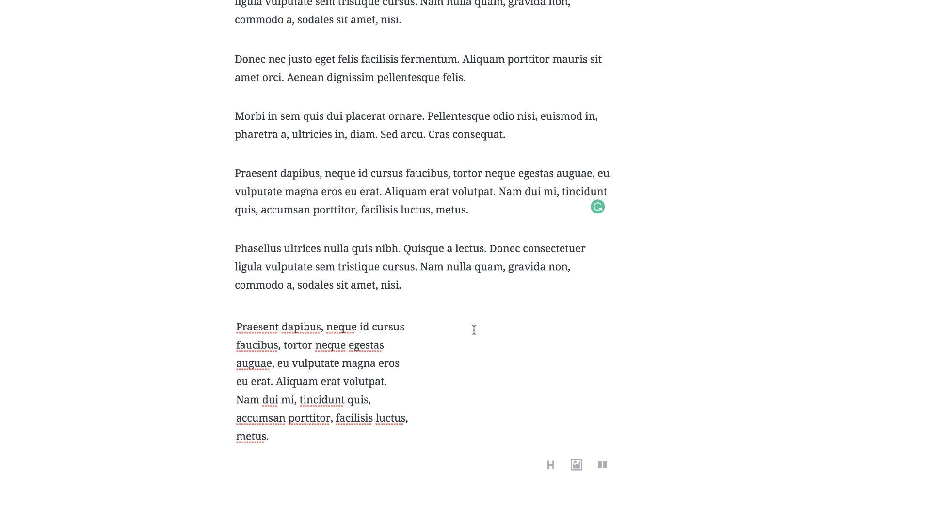
{"action": "key", "text": "ctrl+v"}
{"action": "left_click", "coordinate": [712, 336]}
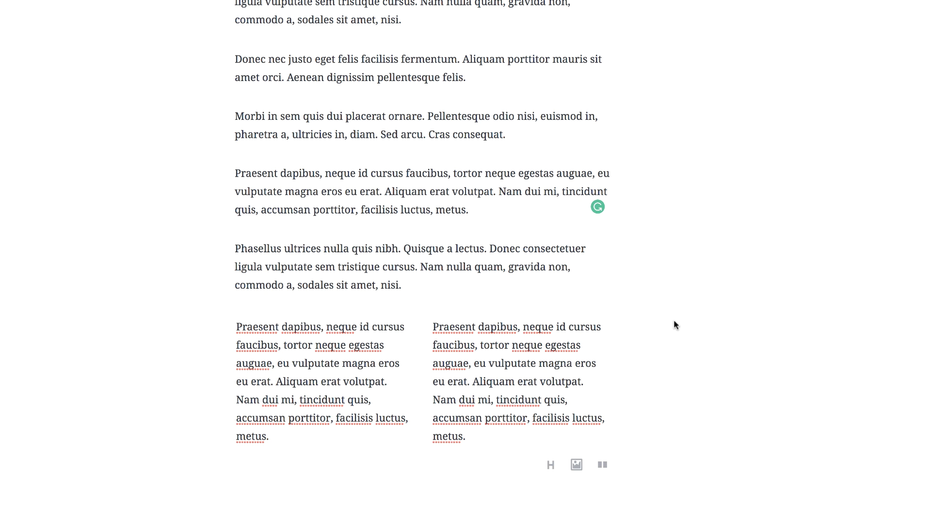
Step: Remove the "Phasellus ultrices" and "Praesent dapibus" paragraphs directly above the columns, plus the "Phasellus ultrices" paragraph nearer the butterfly image
{"action": "left_click", "coordinate": [639, 238]}
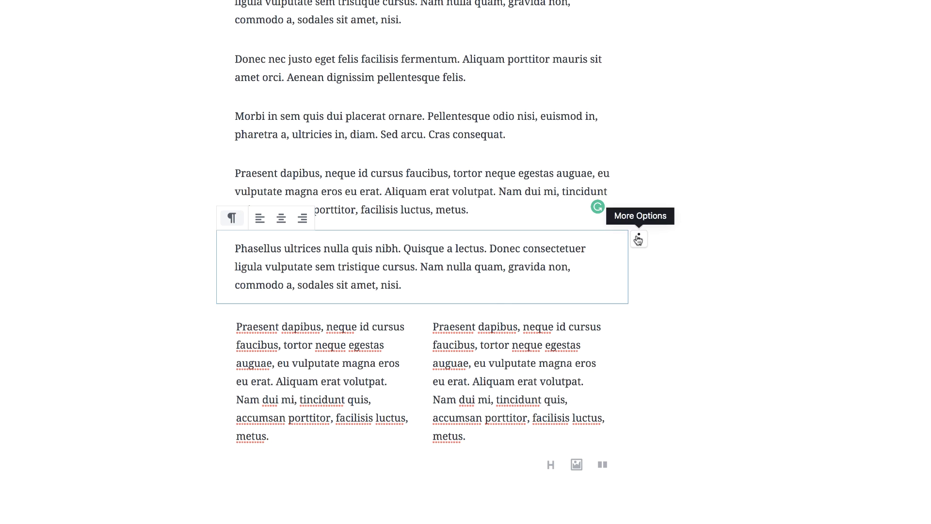
{"action": "left_click", "coordinate": [639, 239]}
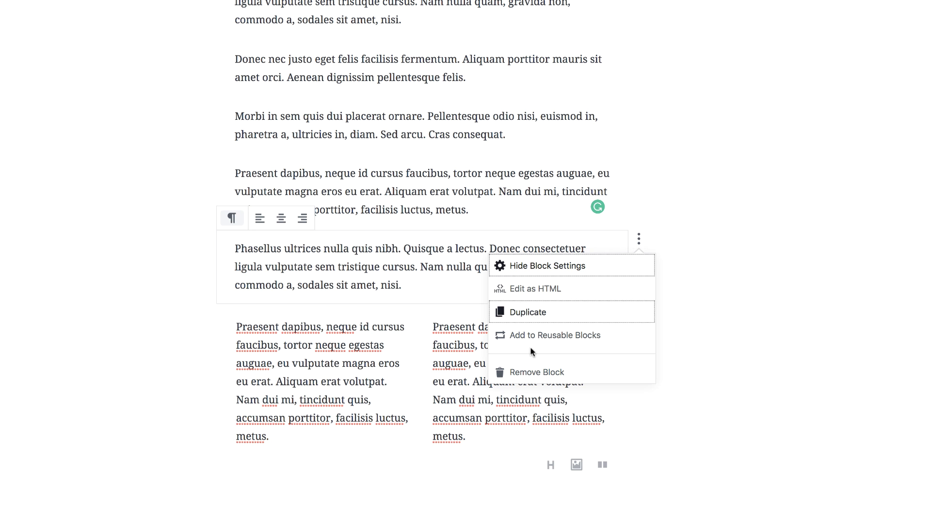
{"action": "left_click", "coordinate": [517, 374]}
{"action": "left_click", "coordinate": [638, 239]}
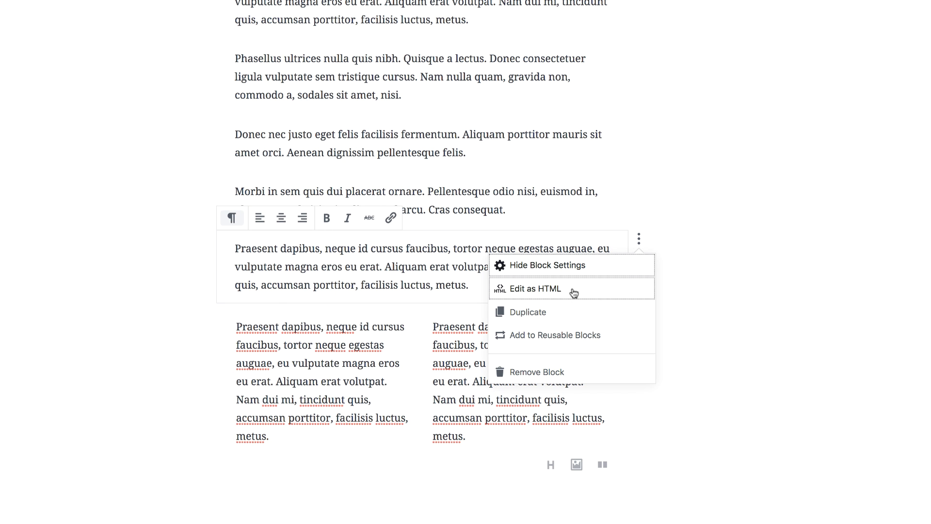
{"action": "left_click", "coordinate": [601, 341]}
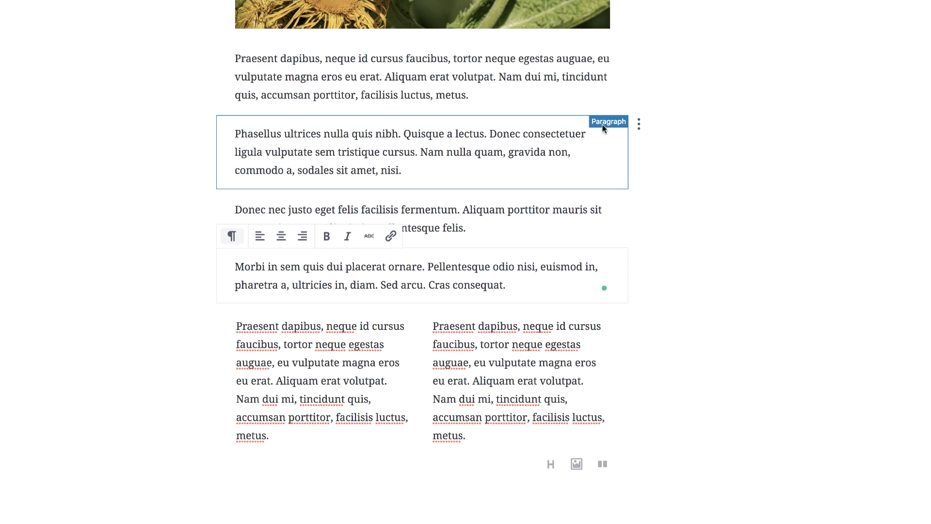
{"action": "left_click", "coordinate": [639, 126]}
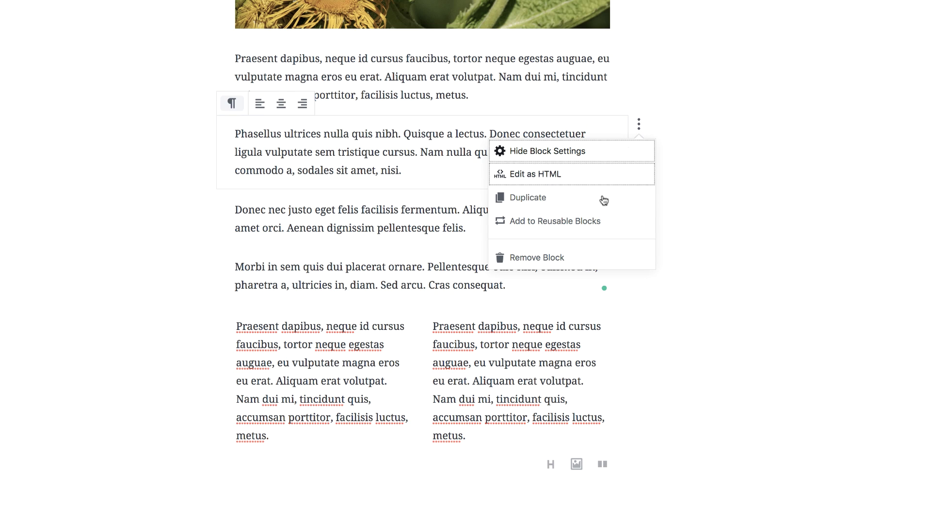
{"action": "left_click", "coordinate": [558, 258]}
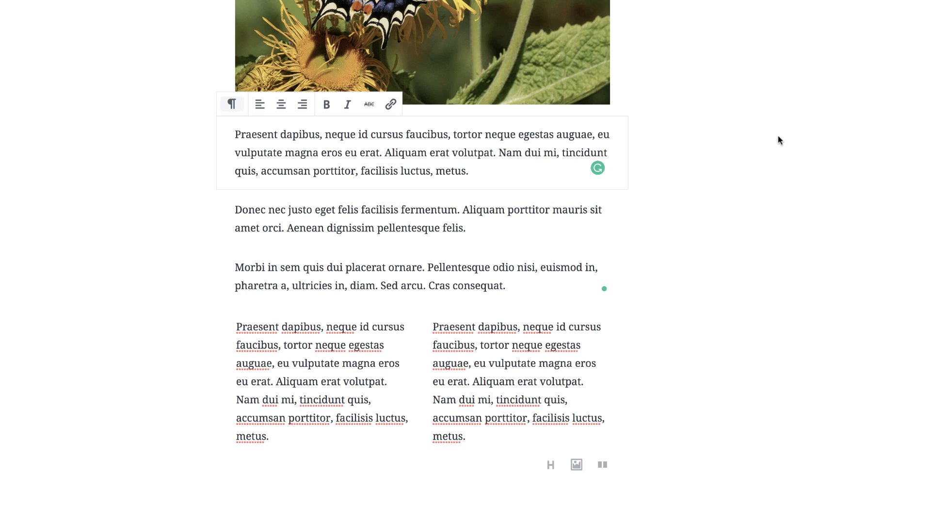
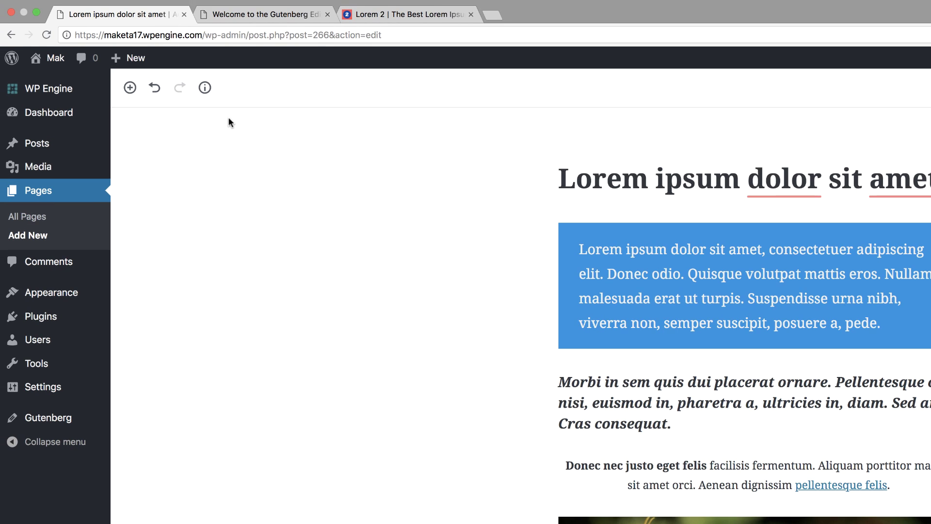
Step: Insert a Gallery block after the "Praesent dapibus" paragraph below the butterfly image
{"action": "left_click", "coordinate": [130, 88]}
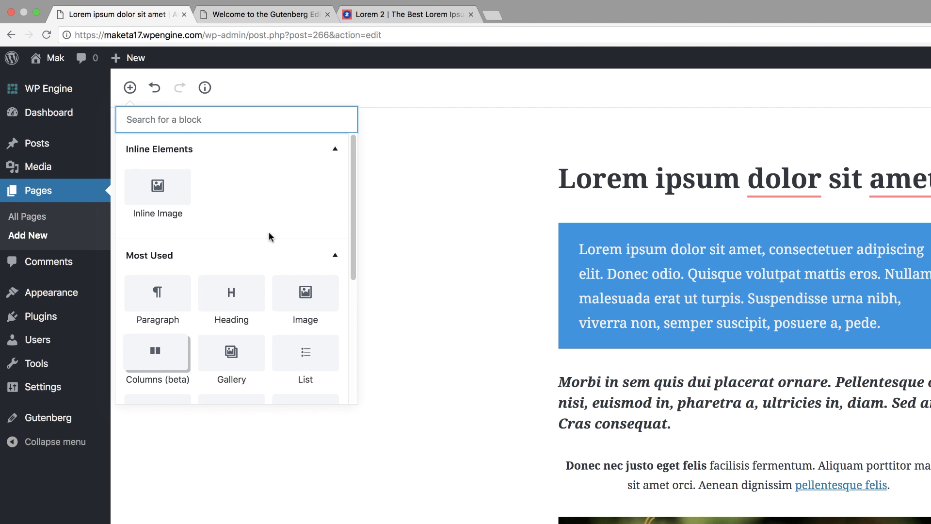
{"action": "scroll", "coordinate": [270, 235], "scroll_direction": "down", "scroll_amount": 3}
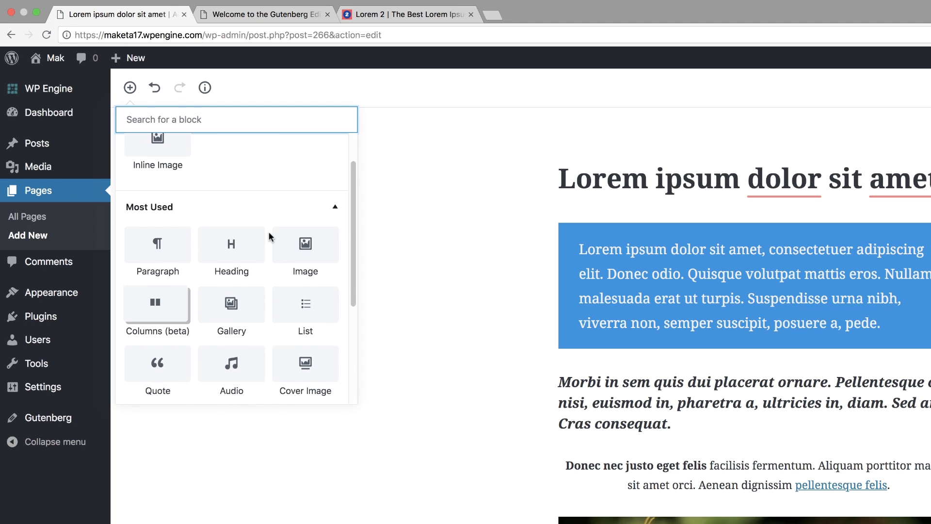
{"action": "scroll", "coordinate": [269, 234], "scroll_direction": "down", "scroll_amount": 2}
{"action": "left_click", "coordinate": [235, 271]}
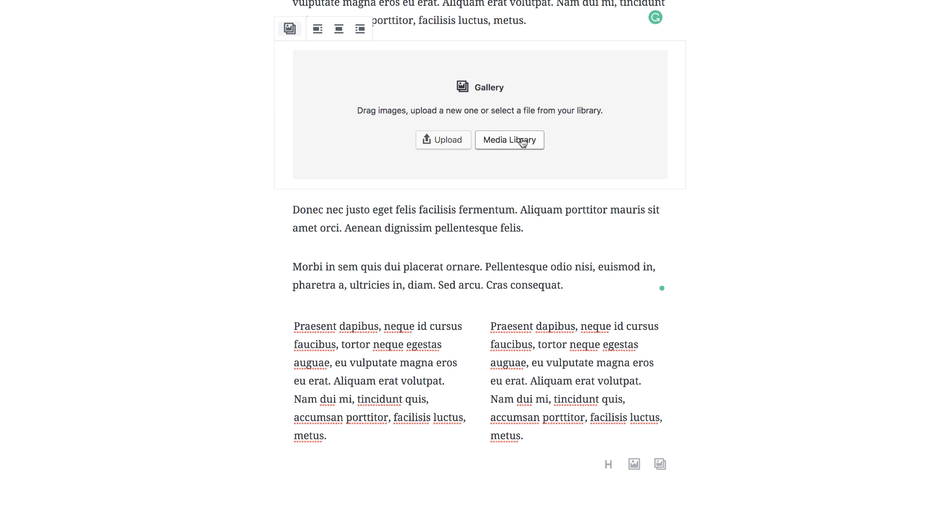
Step: Fill the gallery with the bird, giraffe, long-haired cattle and puppy images from the media library, and set it to 2 columns
{"action": "left_click", "coordinate": [509, 143]}
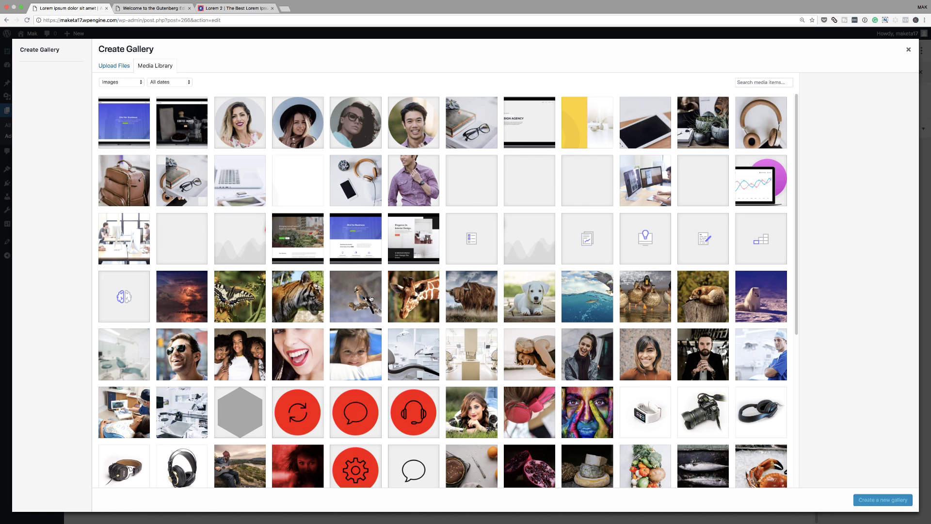
{"action": "left_click", "coordinate": [371, 298]}
{"action": "left_click", "coordinate": [413, 297]}
{"action": "left_click", "coordinate": [472, 296]}
{"action": "left_click", "coordinate": [530, 297]}
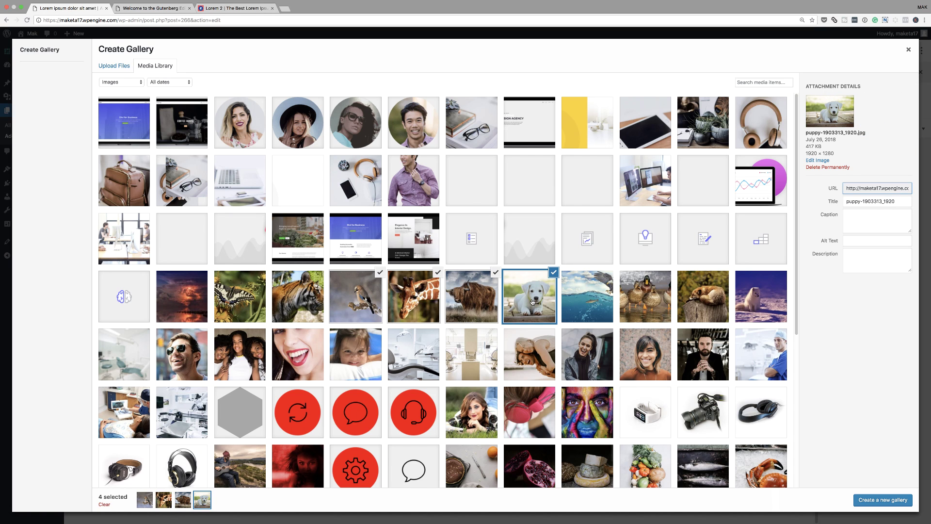
{"action": "left_click", "coordinate": [874, 503]}
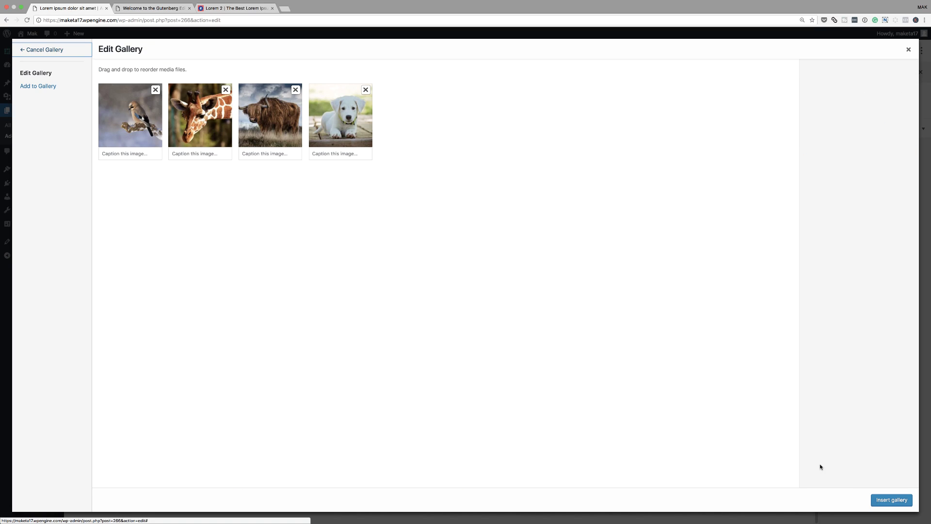
{"action": "left_click", "coordinate": [884, 502]}
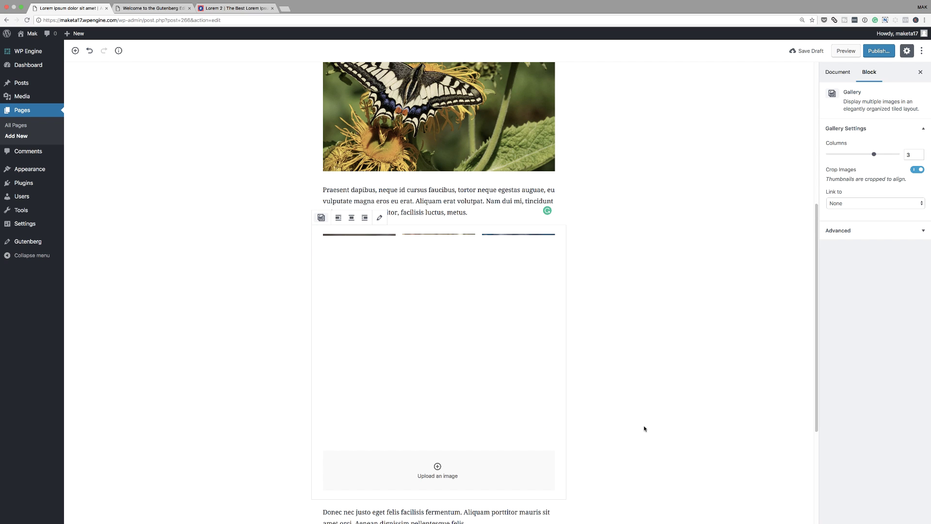
{"action": "scroll", "coordinate": [231, 302], "scroll_direction": "down", "scroll_amount": 2}
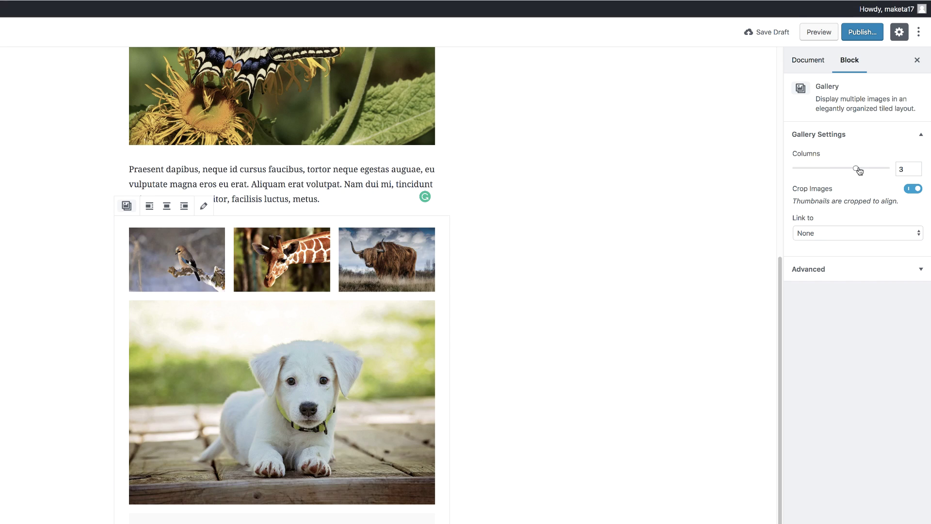
{"action": "left_click_drag", "start_coordinate": [858, 171], "coordinate": [833, 172]}
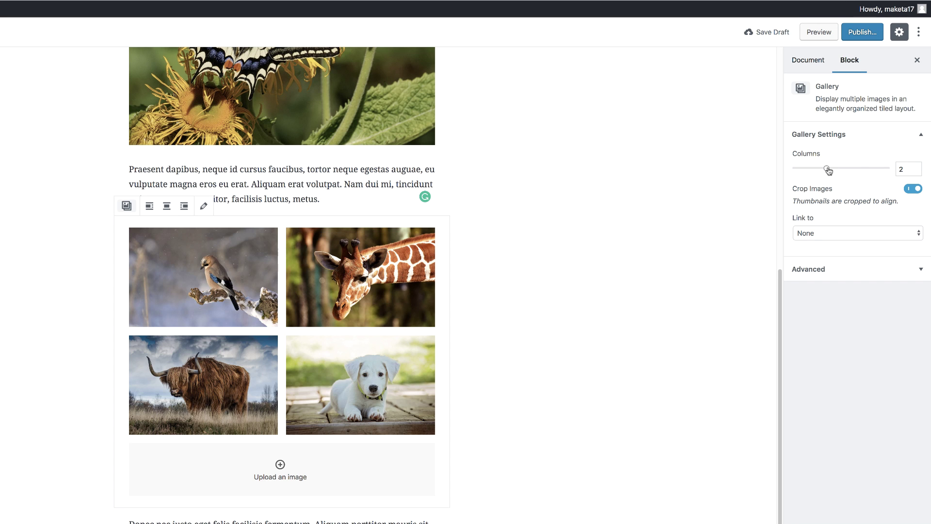
Step: Try the image gallery in a single column, and return it to 2 columns
{"action": "left_click_drag", "start_coordinate": [827, 168], "coordinate": [798, 169]}
{"action": "scroll", "coordinate": [320, 476], "scroll_direction": "down", "scroll_amount": 13}
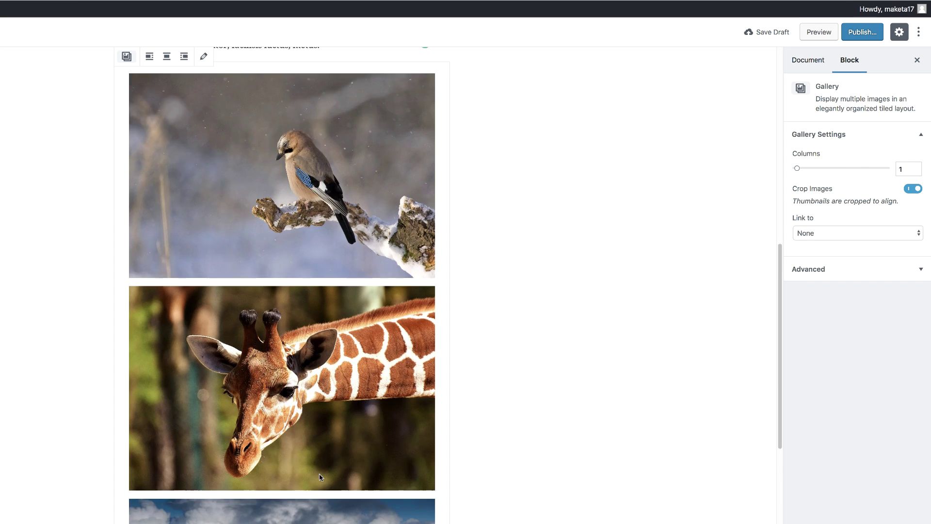
{"action": "scroll", "coordinate": [320, 478], "scroll_direction": "up", "scroll_amount": 13}
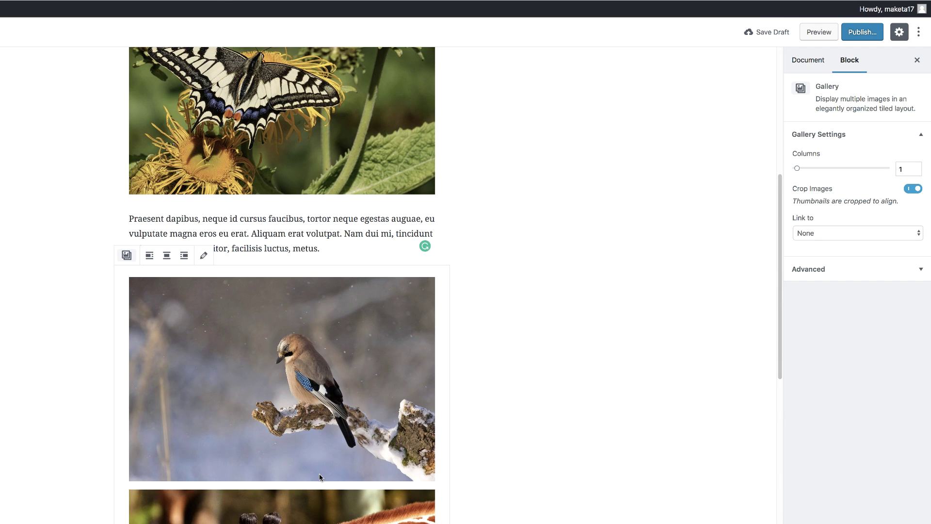
{"action": "left_click", "coordinate": [833, 168]}
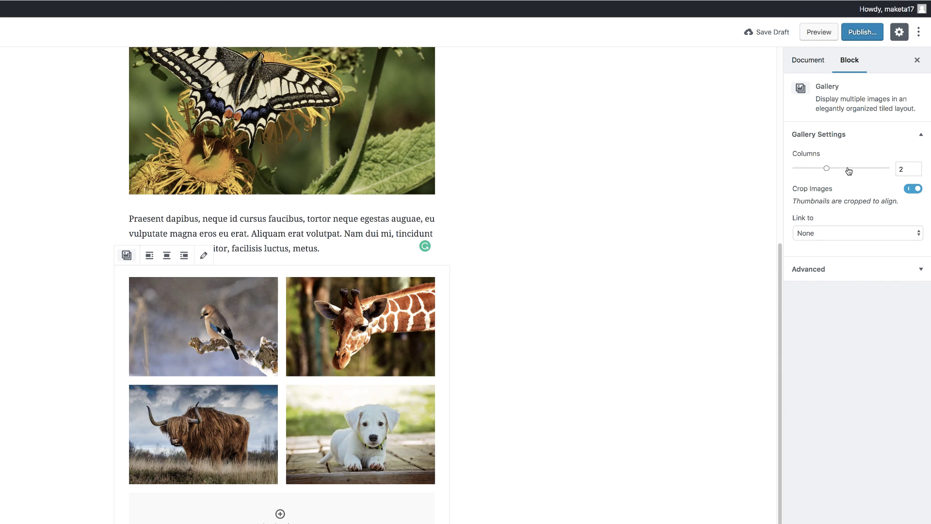
Step: Examine the gallery's link target choices and its advanced settings
{"action": "left_click", "coordinate": [820, 235]}
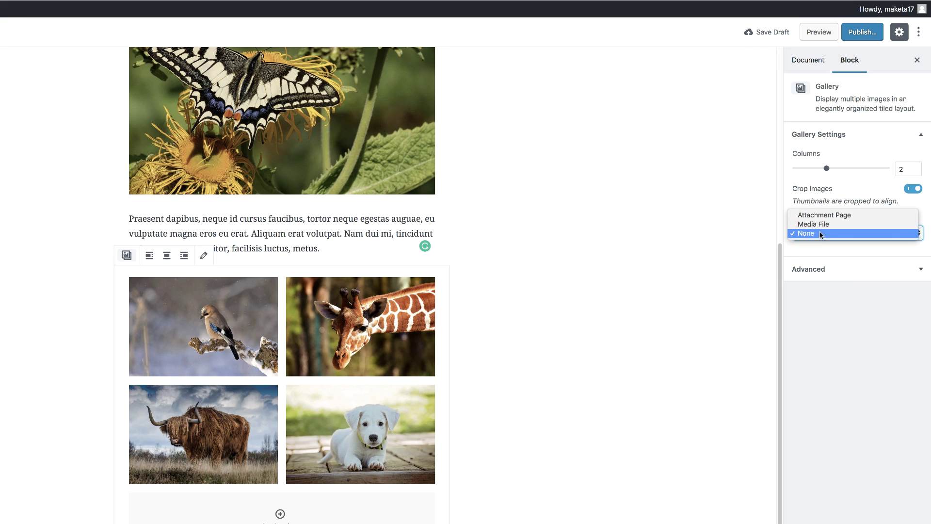
{"action": "left_click", "coordinate": [835, 315]}
{"action": "left_click", "coordinate": [819, 271]}
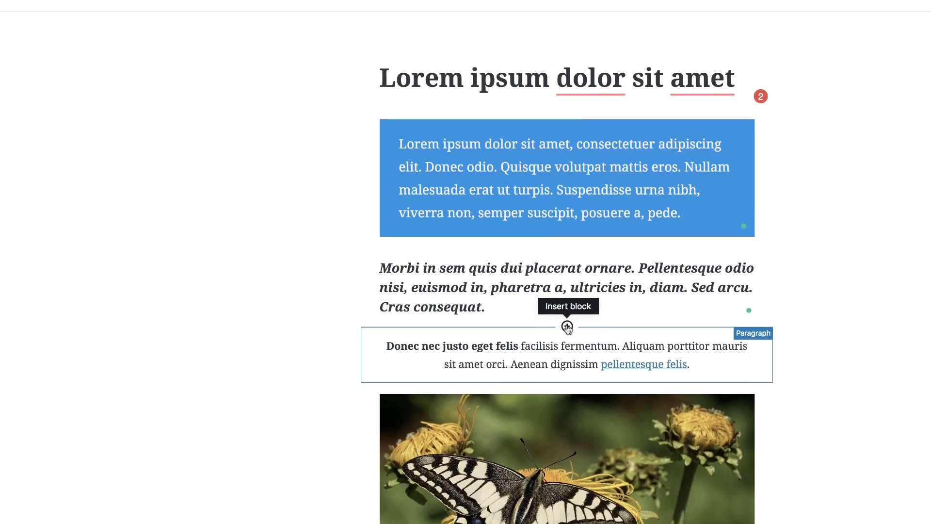
Step: Insert a List block between the bold italic "Morbi in sem" paragraph and the centered "Donec nec justo" paragraph
{"action": "left_click", "coordinate": [710, 417]}
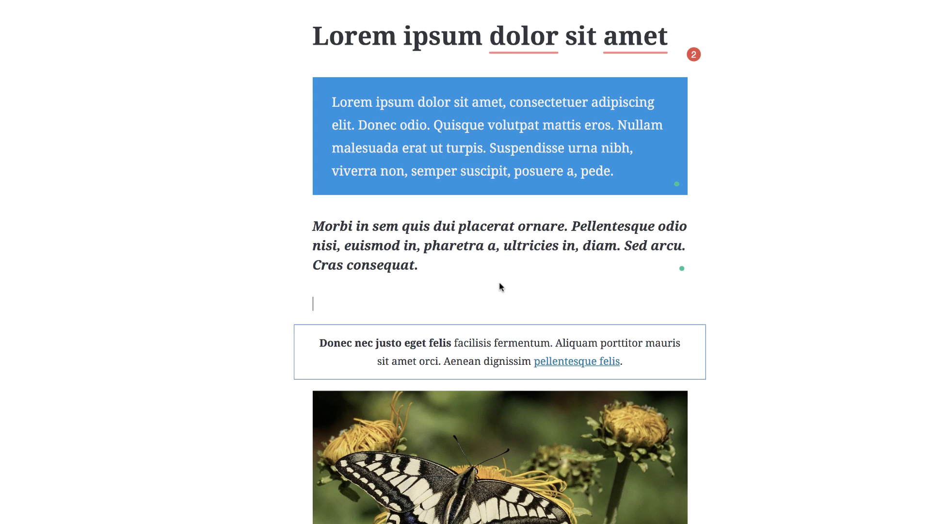
{"action": "left_click", "coordinate": [356, 296]}
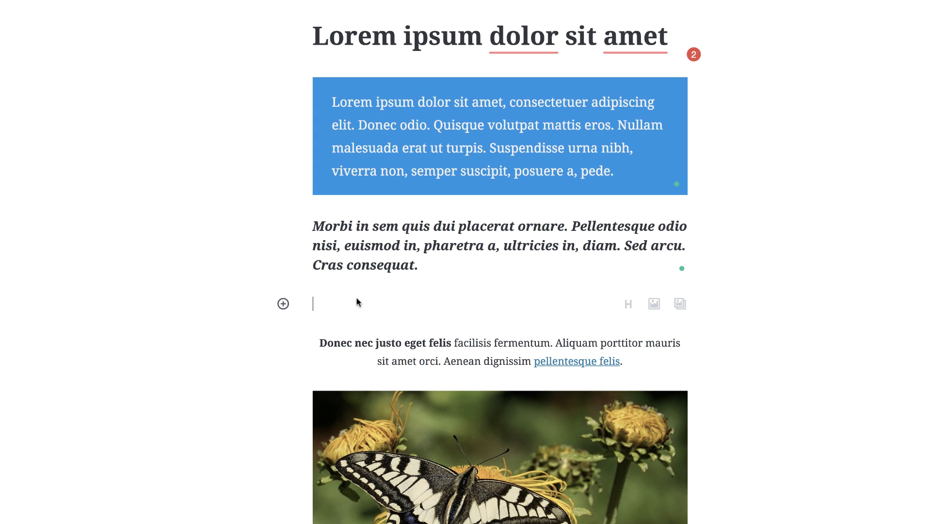
{"action": "left_click", "coordinate": [283, 304]}
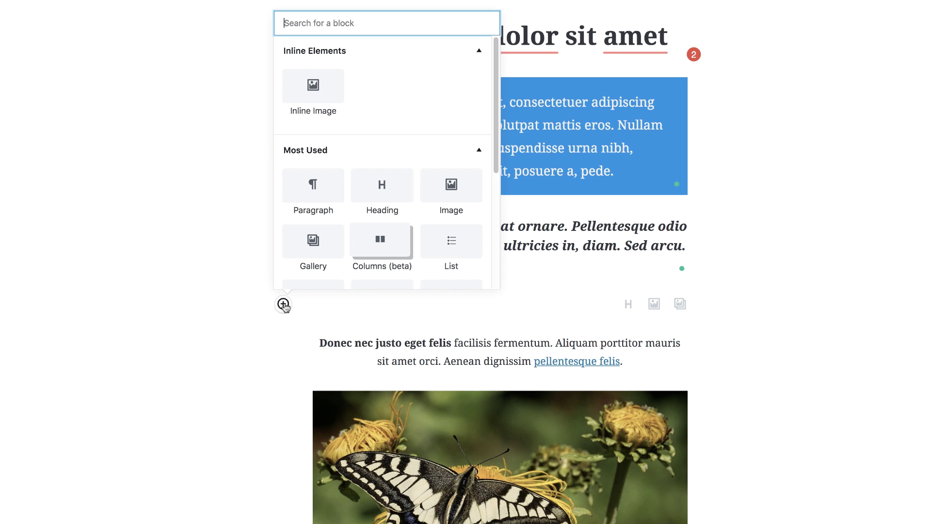
{"action": "scroll", "coordinate": [435, 252], "scroll_direction": "down", "scroll_amount": 6}
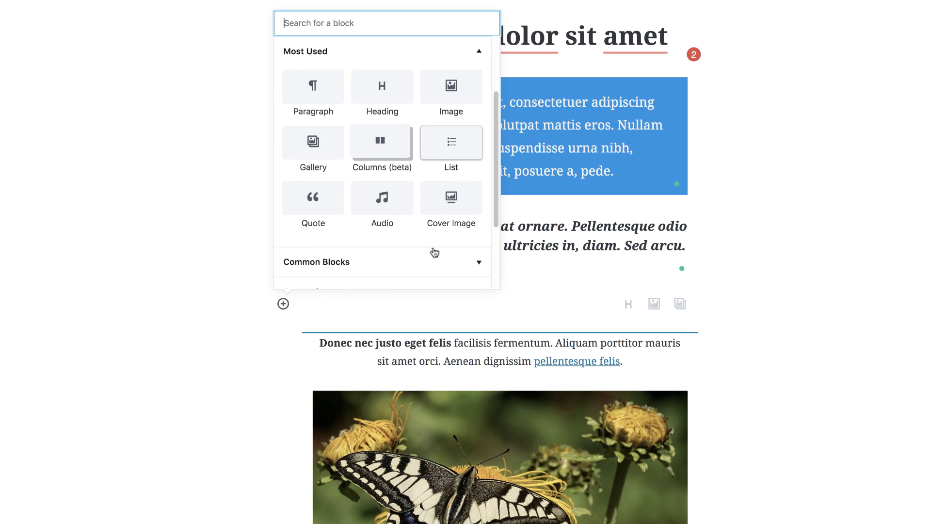
{"action": "scroll", "coordinate": [434, 251], "scroll_direction": "up", "scroll_amount": 2}
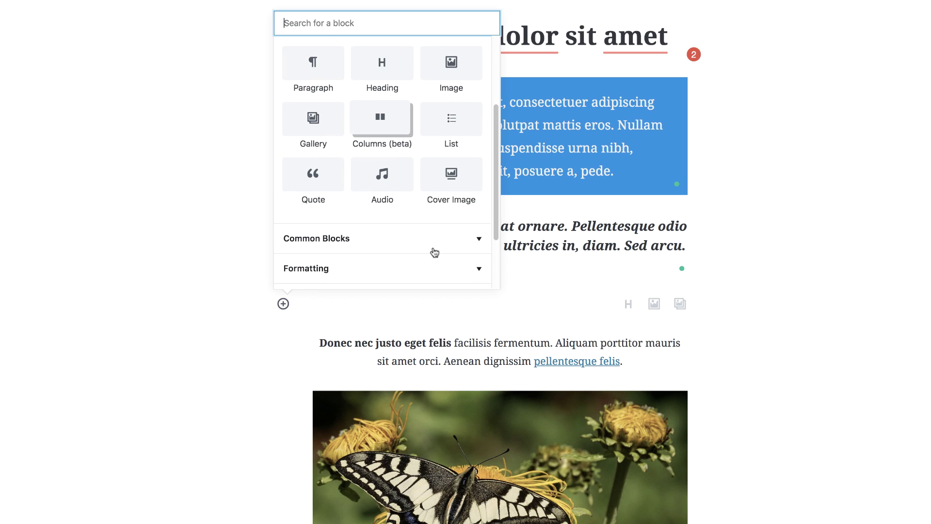
{"action": "left_click", "coordinate": [451, 129]}
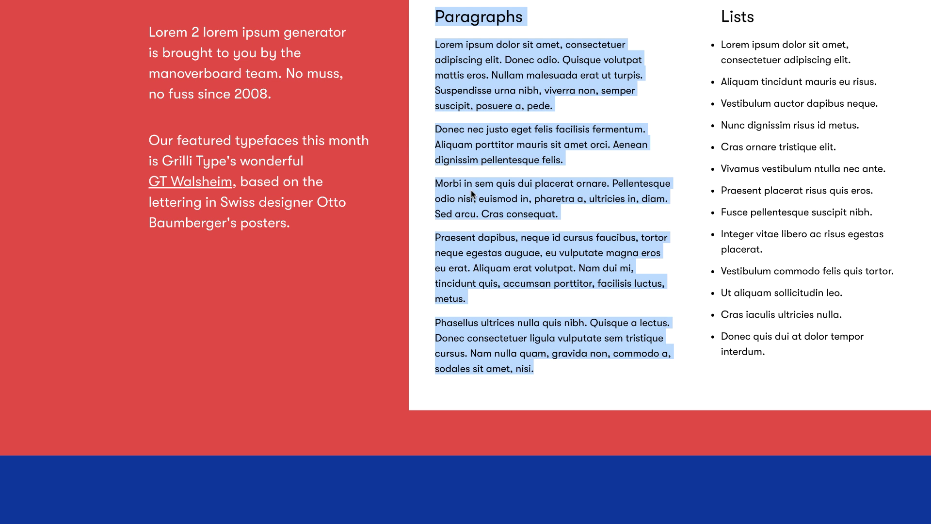
Step: Copy "Morbi in sem quis dui placerat ornare." from the lorem ipsum generator page and enter it as six bullet items in the list
{"action": "left_click_drag", "start_coordinate": [436, 183], "coordinate": [612, 180]}
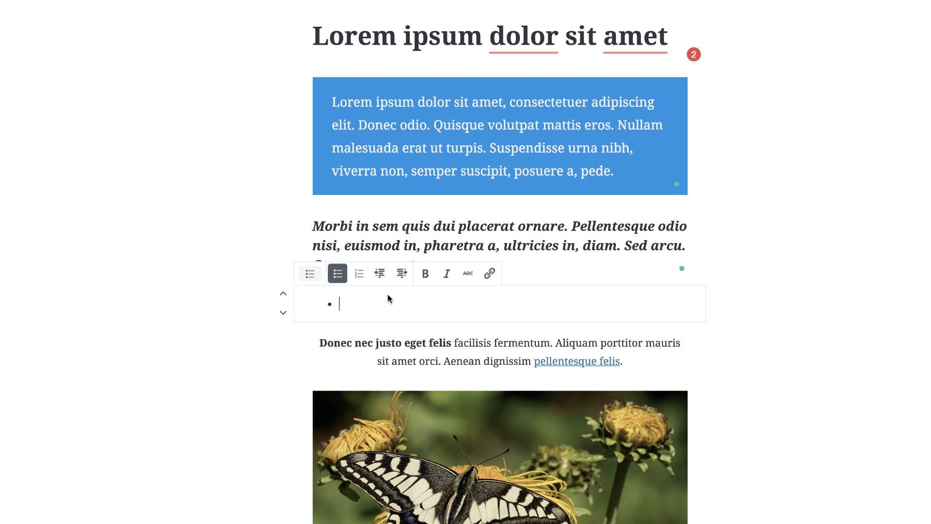
{"action": "type", "text": "Morbi in sem quis dui placerat ornare."}
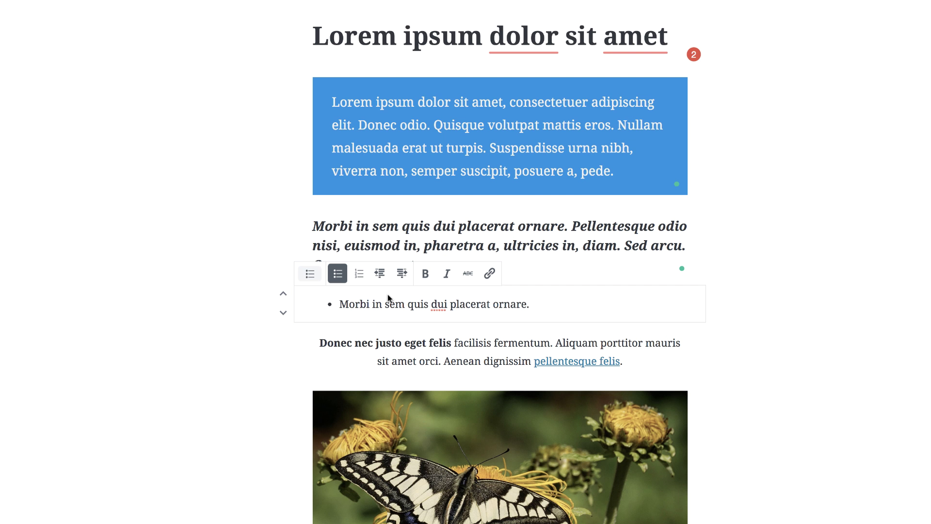
{"action": "key", "text": "Return"}
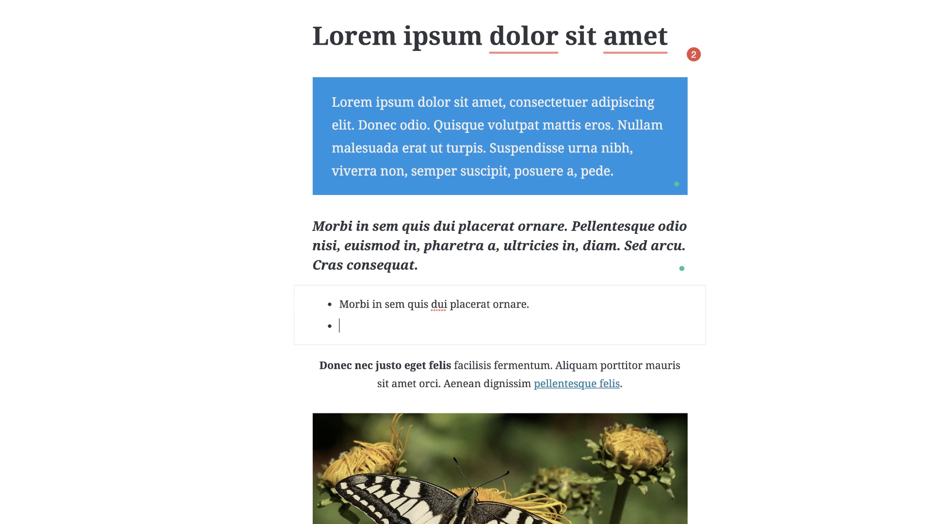
{"action": "type", "text": "Morbi in sem quis dui placerat ornare."}
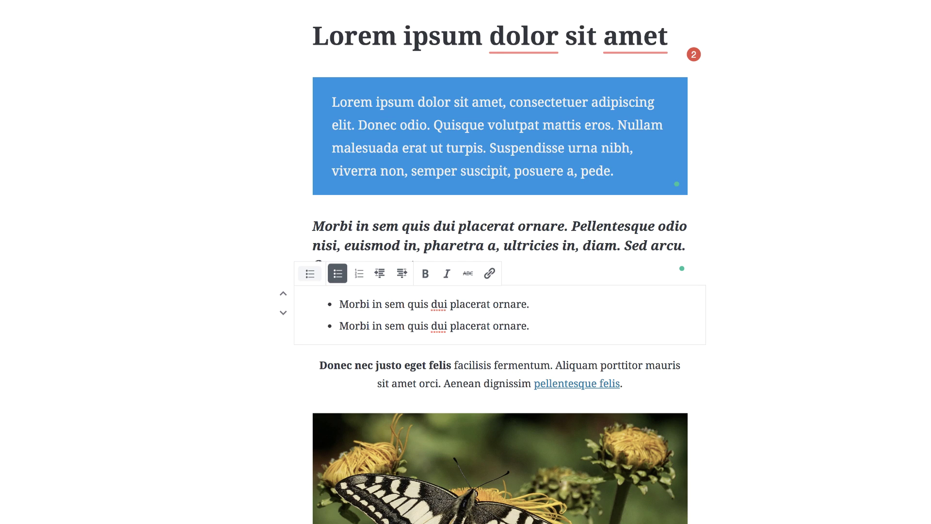
{"action": "key", "text": "Return"}
{"action": "type", "text": "Morbi in sem quis dui placerat ornare."}
{"action": "key", "text": "Return"}
{"action": "type", "text": "Morbi in sem quis dui placerat ornare."}
{"action": "key", "text": "Return"}
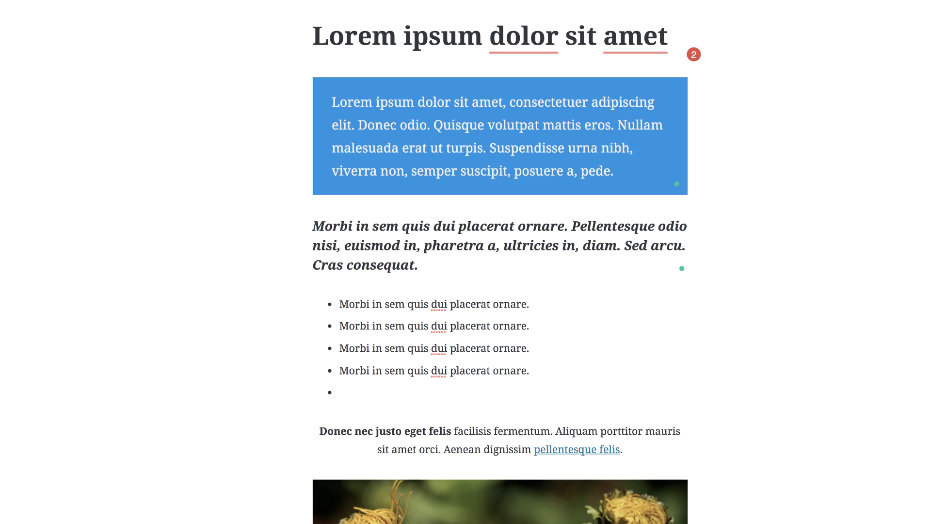
{"action": "type", "text": "Morbi in sem quis dui placerat ornare."}
{"action": "key", "text": "Return"}
{"action": "type", "text": "Morbi in sem quis dui placerat ornare."}
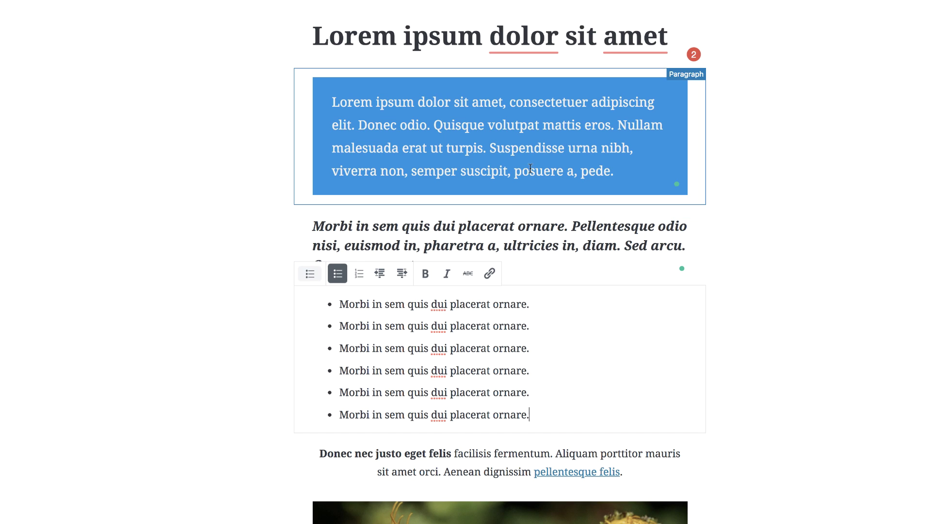
Step: Insert a Heading block below the bulleted list with the text "Morbi in sem quis dui placerat ornare."
{"action": "mouse_move", "coordinate": [501, 435]}
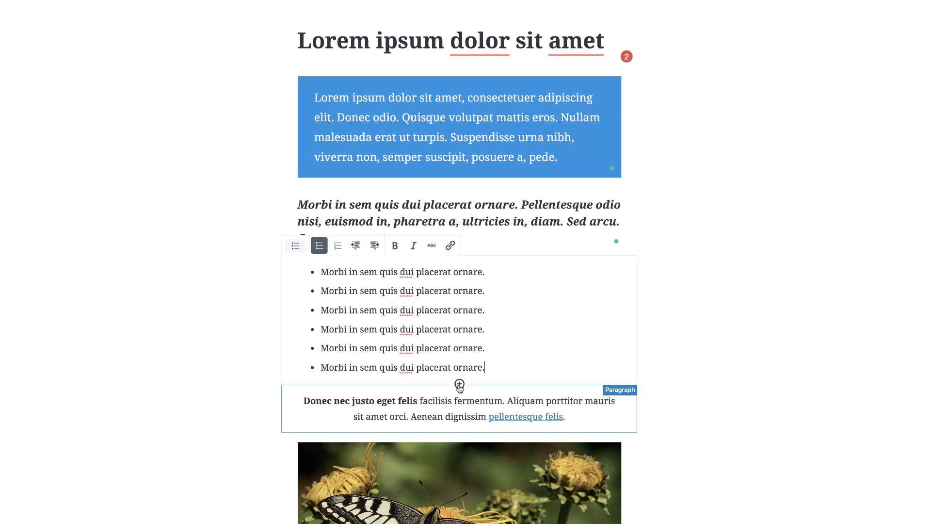
{"action": "left_click", "coordinate": [460, 386]}
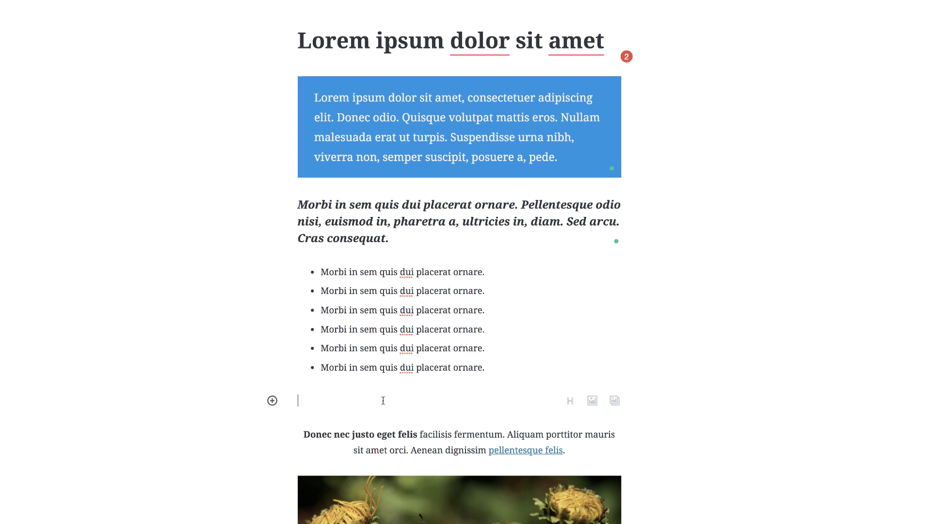
{"action": "left_click", "coordinate": [272, 400]}
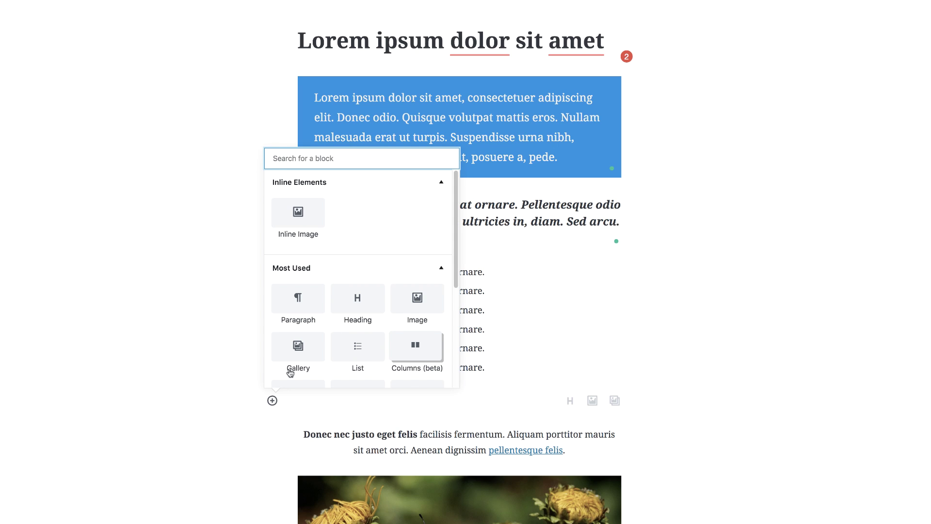
{"action": "left_click", "coordinate": [366, 303]}
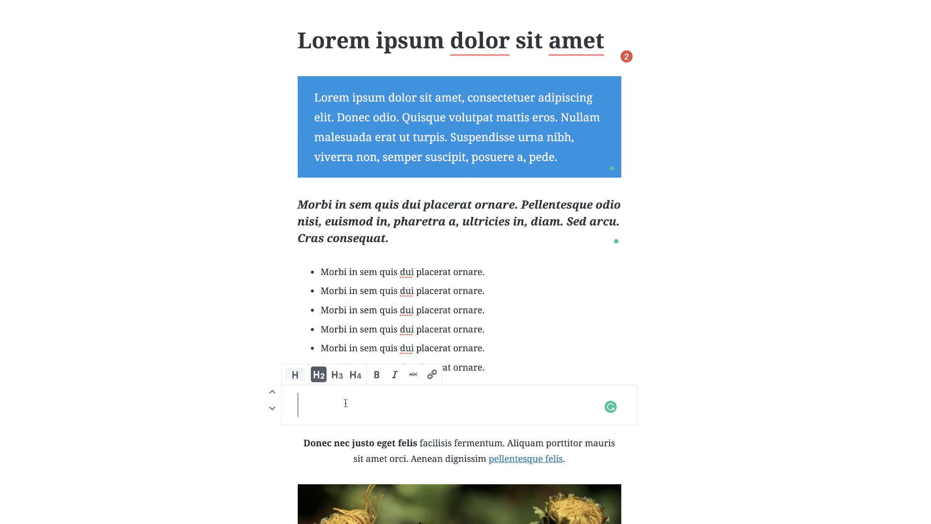
{"action": "type", "text": "Morbi in sem quis dui placerat ornare."}
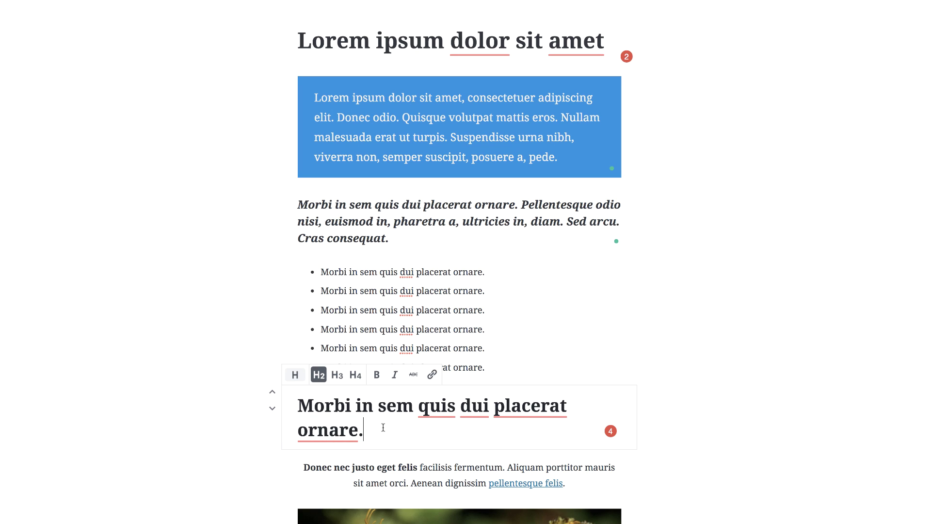
Step: Set the new heading to level H4 and move it above the bulleted list
{"action": "left_click", "coordinate": [355, 376]}
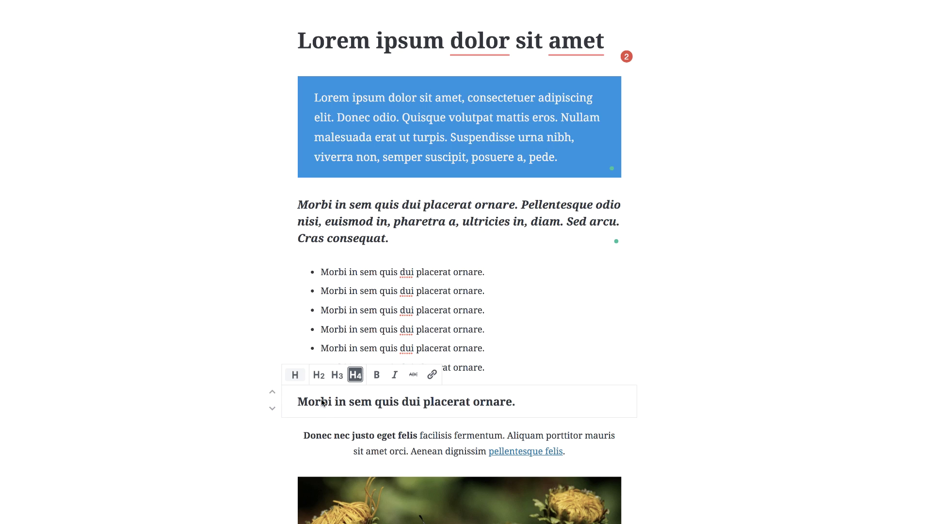
{"action": "left_click", "coordinate": [273, 393]}
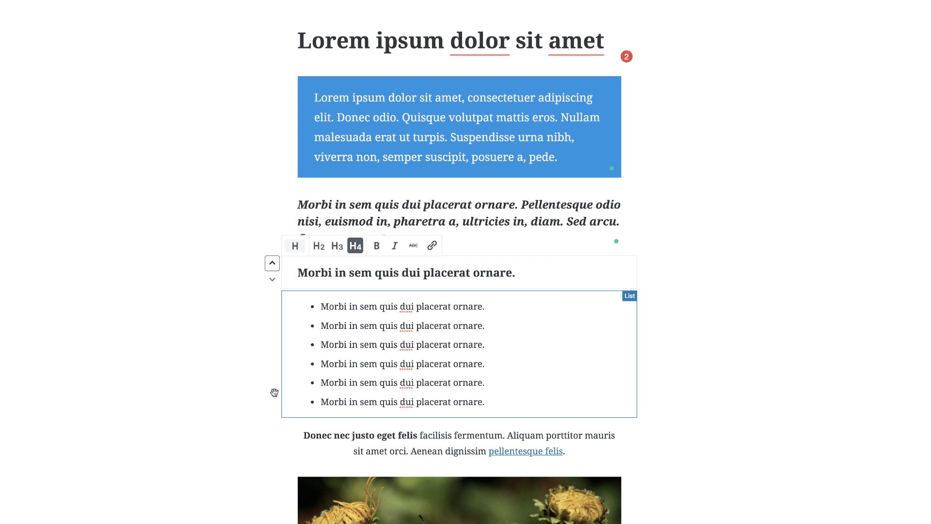
{"action": "left_click", "coordinate": [774, 246]}
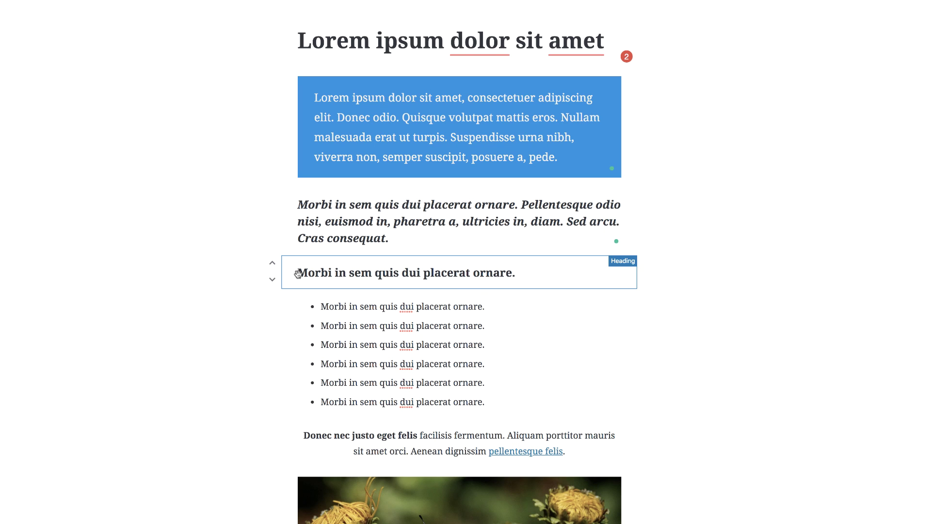